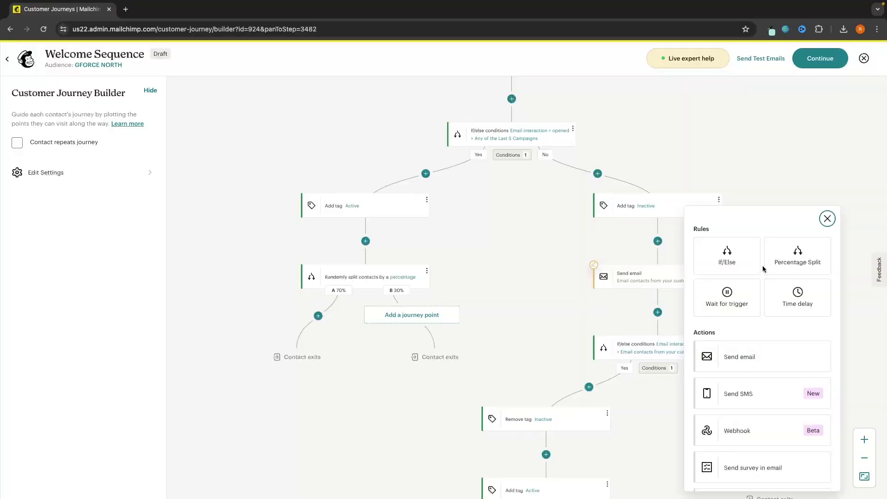
pyautogui.scroll(-2, 764, 269)
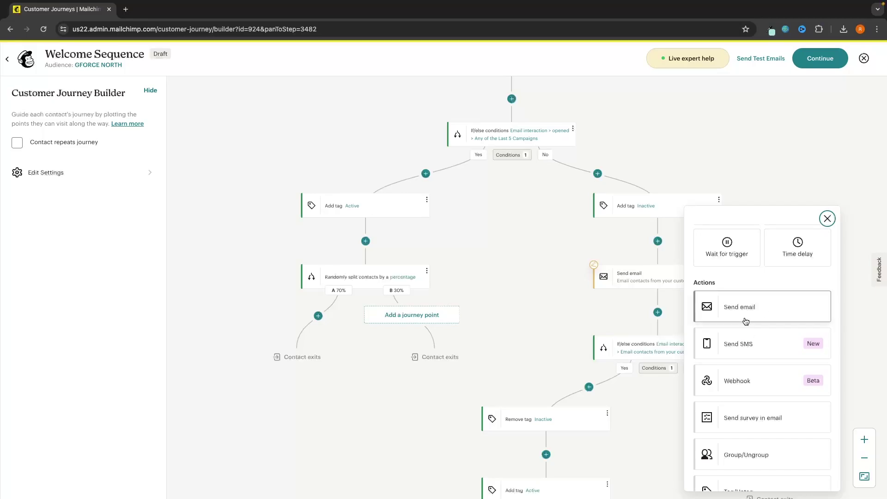
pyautogui.scroll(2, 747, 337)
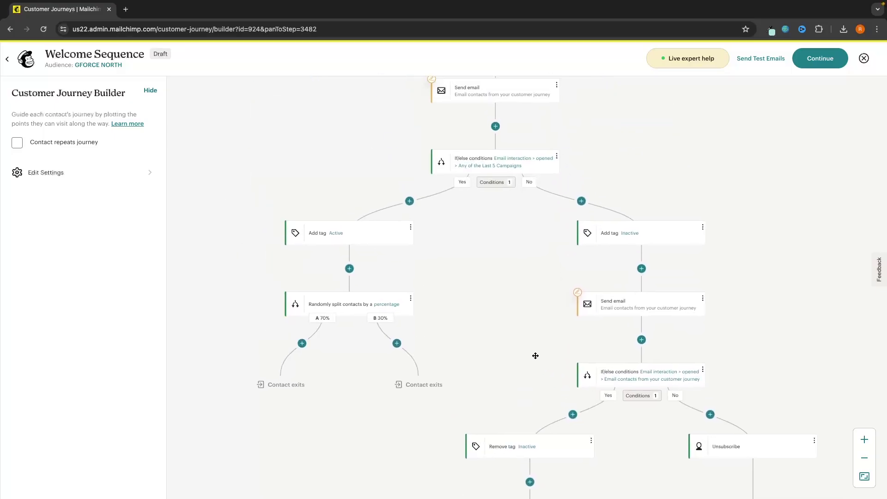
pyautogui.moveTo(536, 356); pyautogui.dragTo(547, 467)
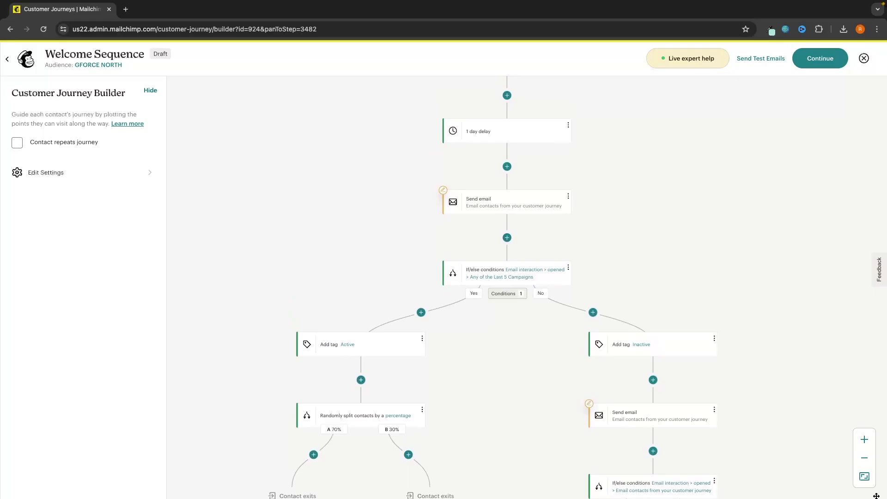
pyautogui.click(864, 458)
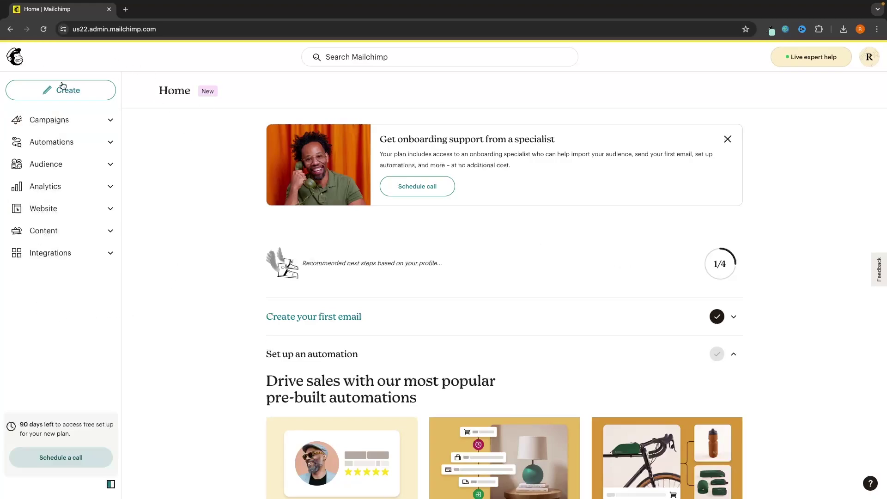
# Open the Automations overview and look through the popular pre-built journeys
pyautogui.click(36, 141)
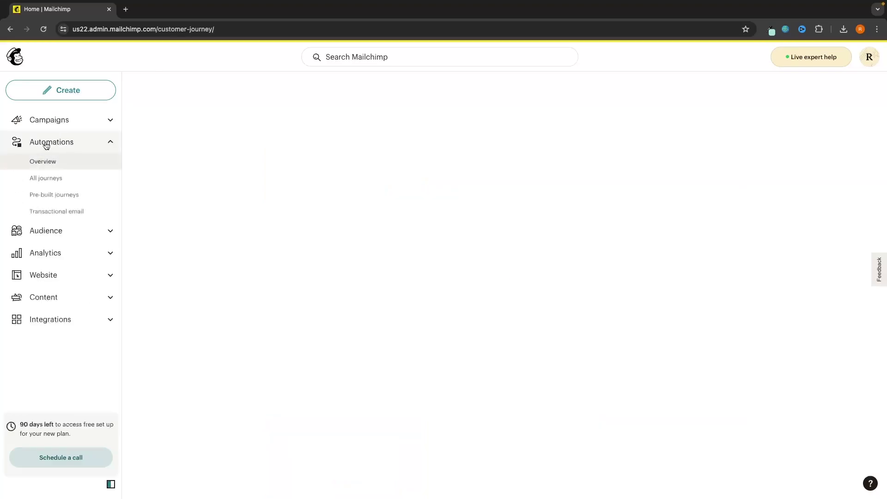
pyautogui.scroll(-3, 480, 214)
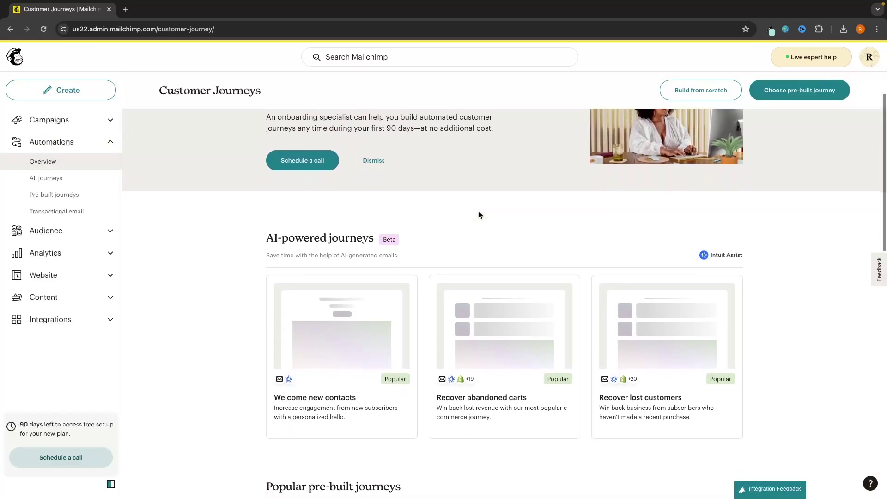
pyautogui.scroll(-3, 455, 412)
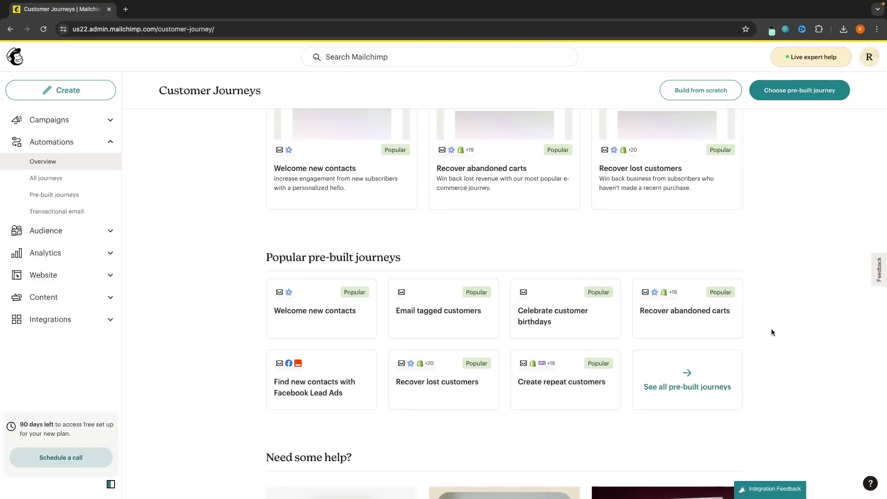
pyautogui.scroll(-1, 771, 328)
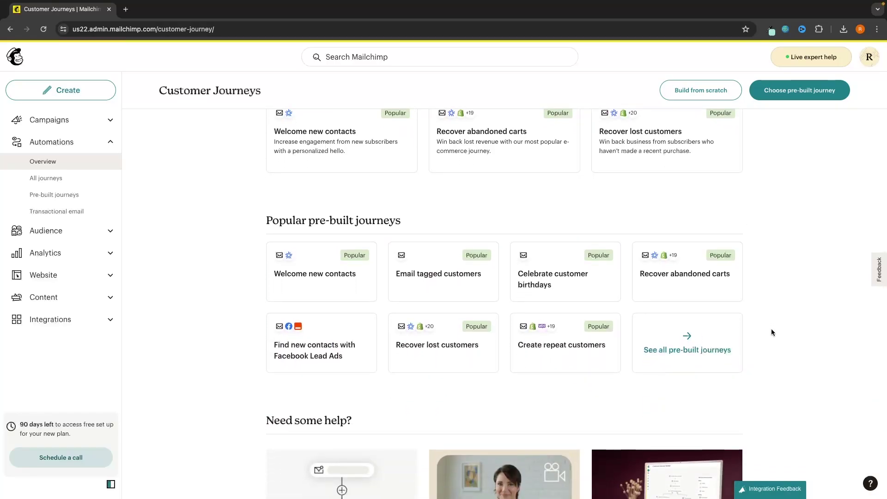
pyautogui.scroll(-1, 774, 320)
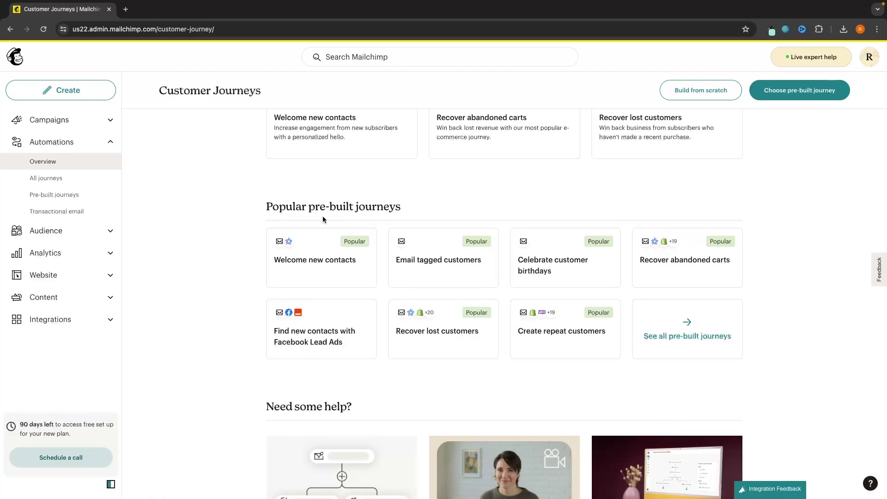
# Preview the pre-built Welcome new contacts journey and return to the Customer Journeys overview
pyautogui.click(339, 262)
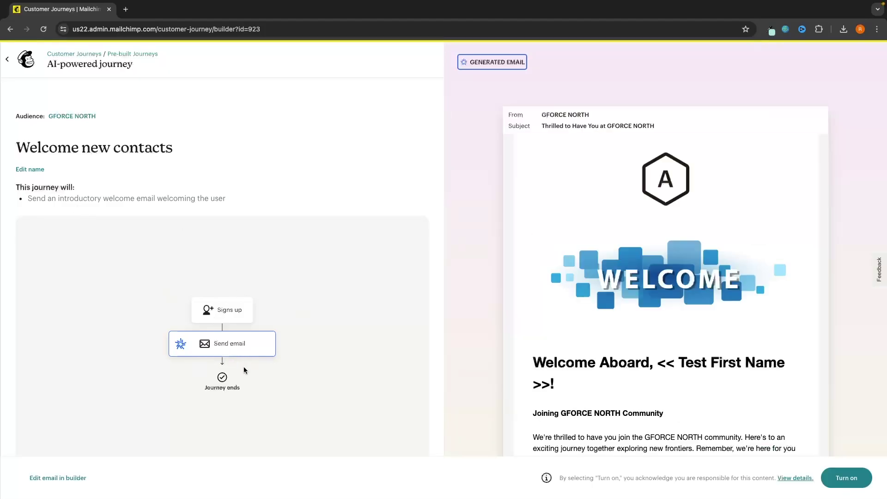
pyautogui.click(7, 59)
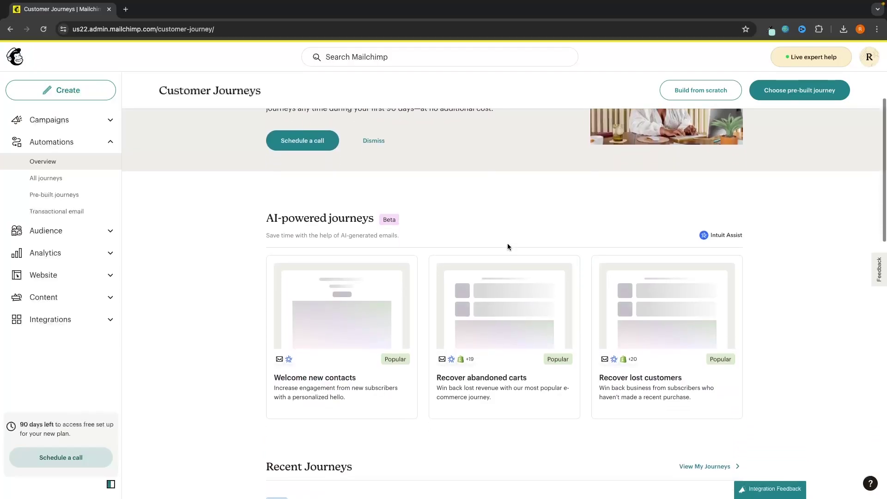
pyautogui.scroll(-4, 507, 243)
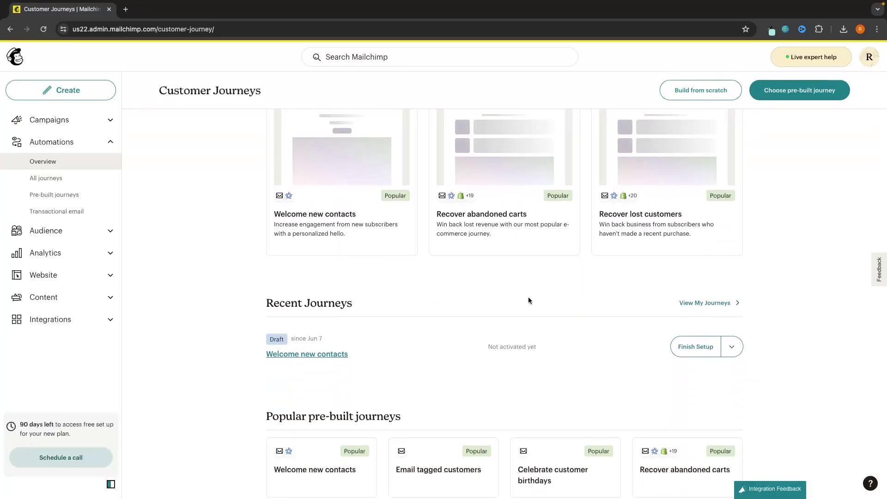
pyautogui.scroll(3, 529, 298)
pyautogui.scroll(2, 530, 301)
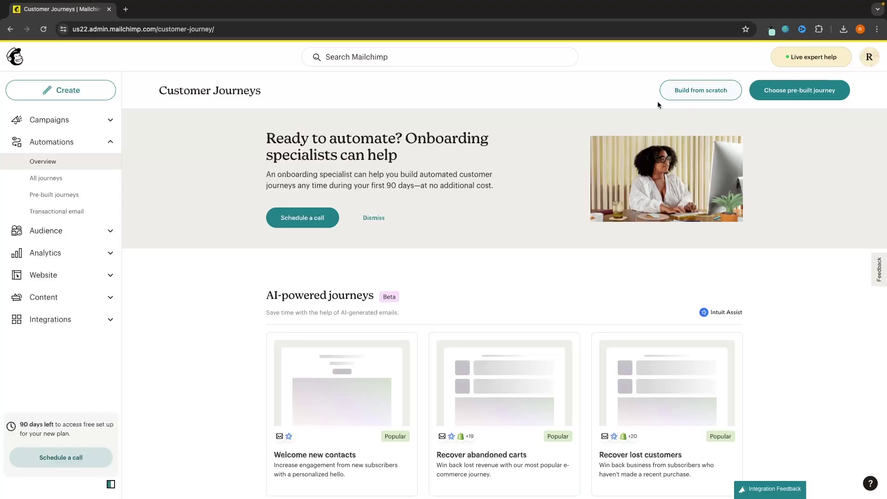
# Create a customer journey from scratch with the name "Welcome Sequence"
pyautogui.click(705, 90)
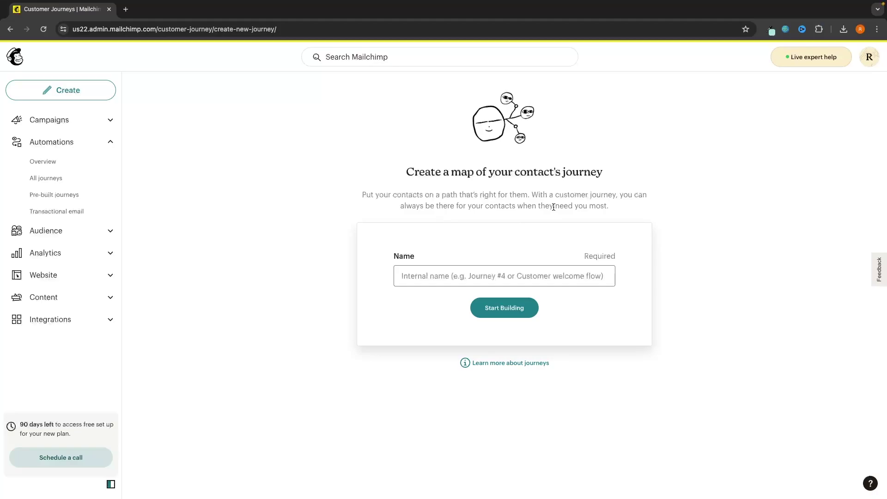
pyautogui.click(420, 276)
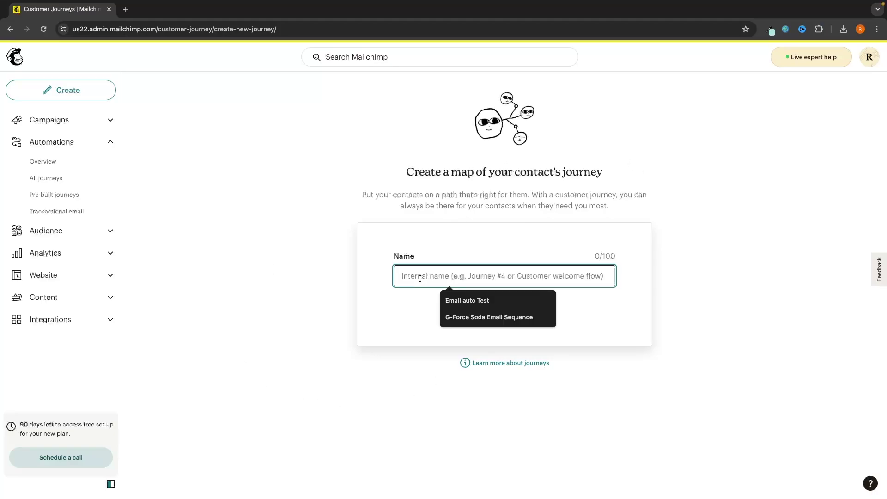
pyautogui.write('Welcome S')
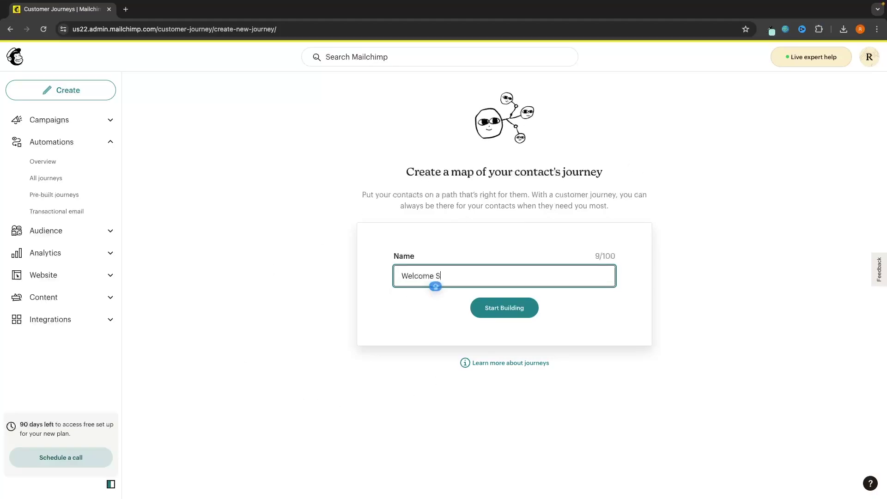
pyautogui.write('equence')
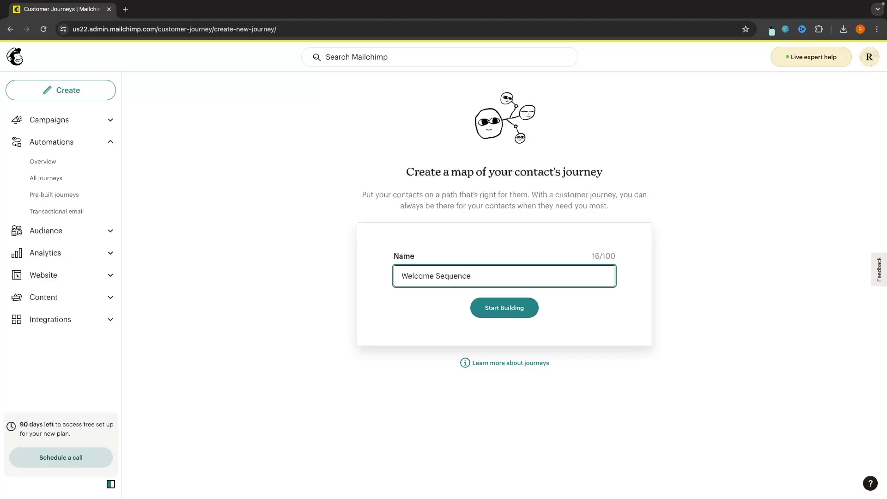
pyautogui.click(514, 308)
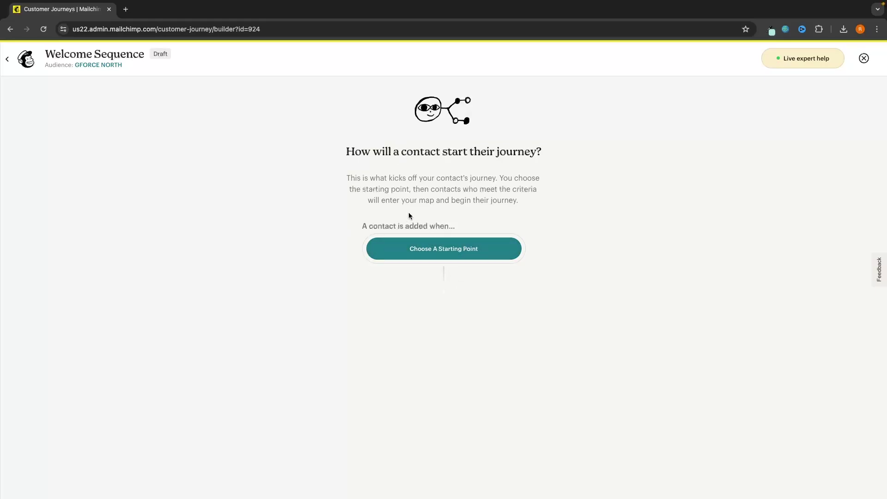
# Set the journey's starting point to Signs up for Email
pyautogui.click(445, 250)
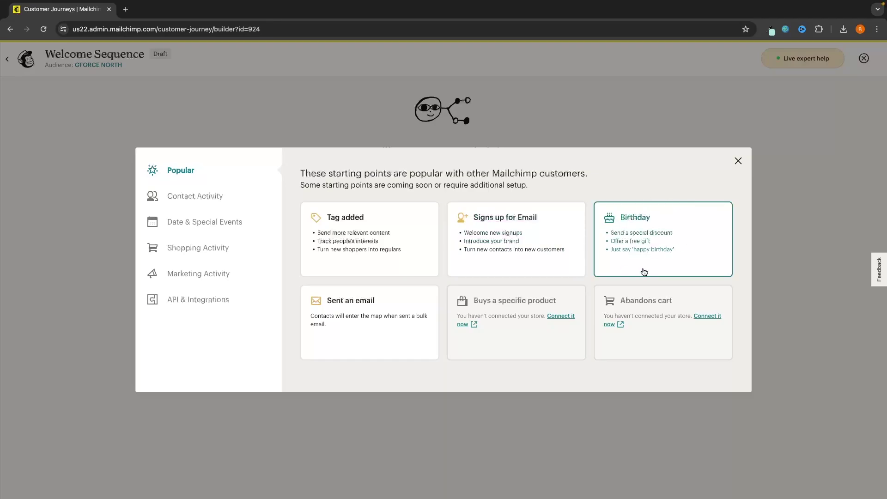
pyautogui.click(323, 330)
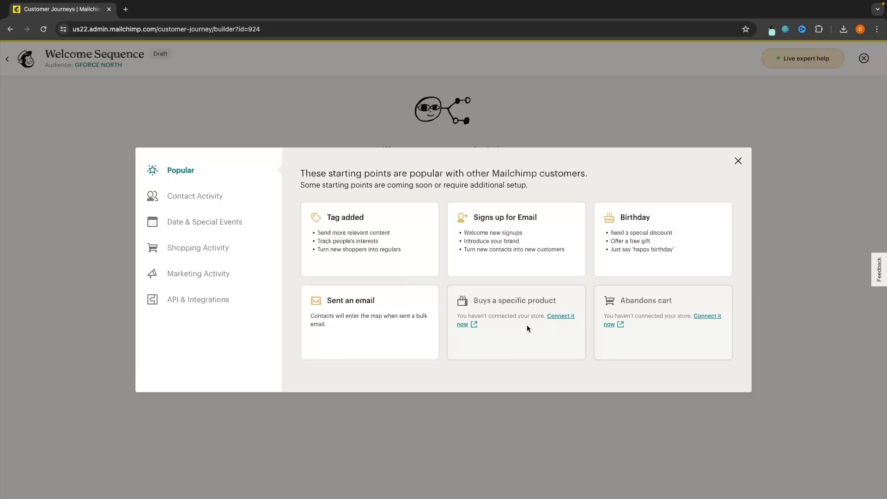
pyautogui.click(511, 223)
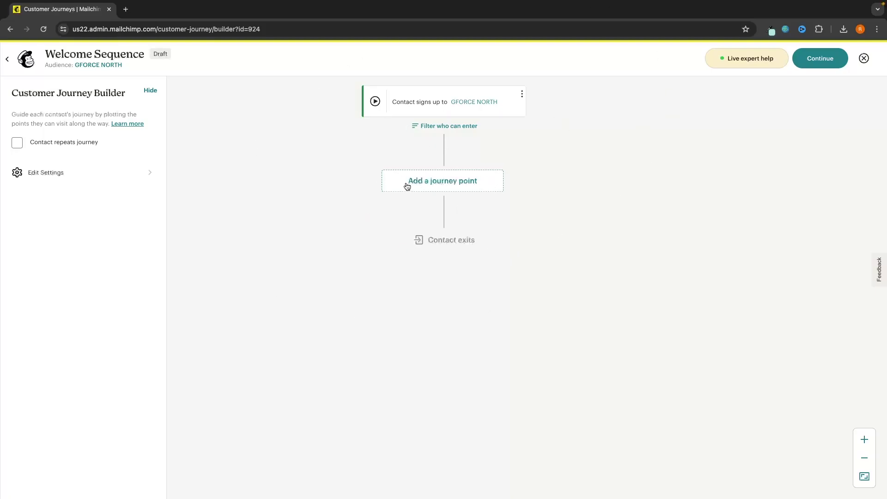
# Review the available rules and actions, and add a Send email action as the first journey point after the signup
pyautogui.click(460, 187)
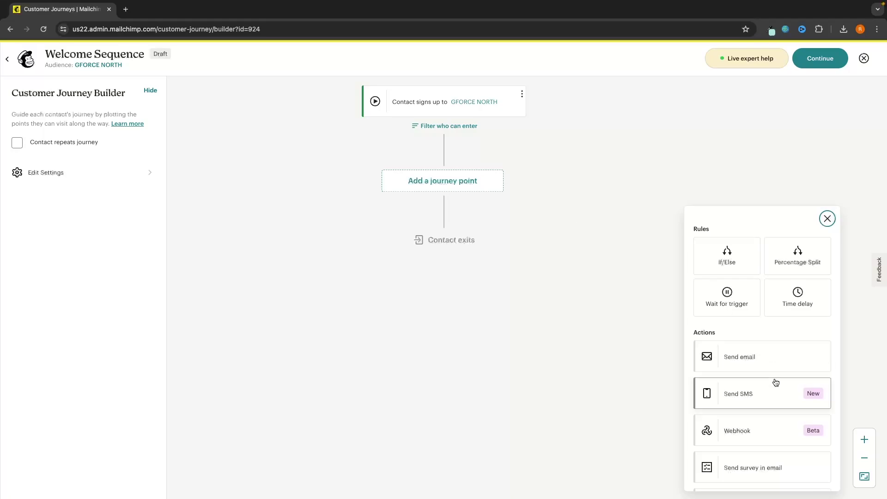
pyautogui.scroll(-2, 720, 374)
pyautogui.scroll(-3, 720, 374)
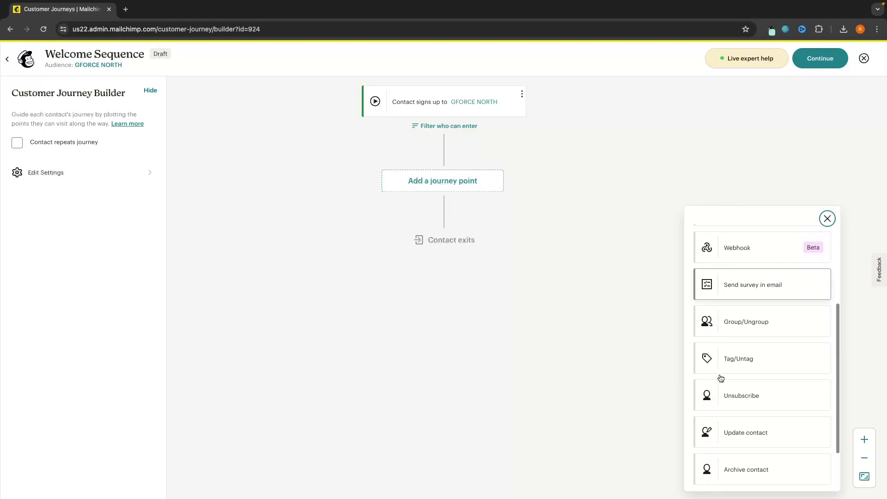
pyautogui.scroll(6, 721, 375)
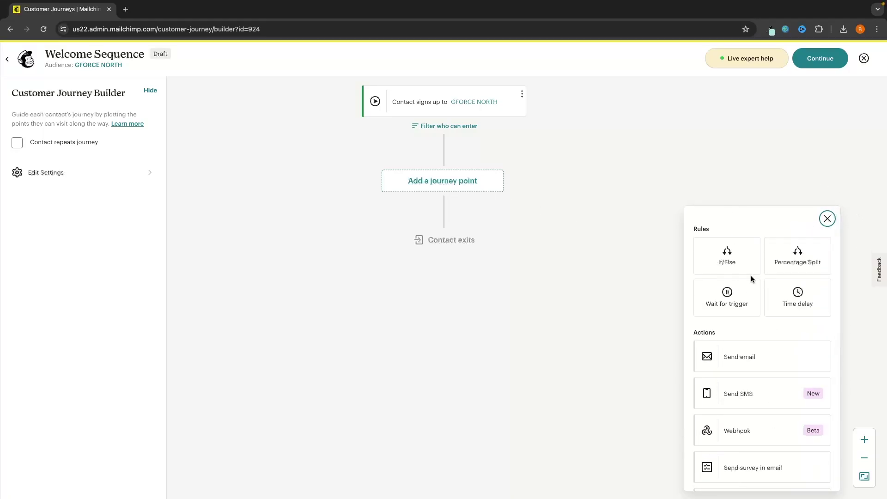
pyautogui.scroll(-1, 756, 335)
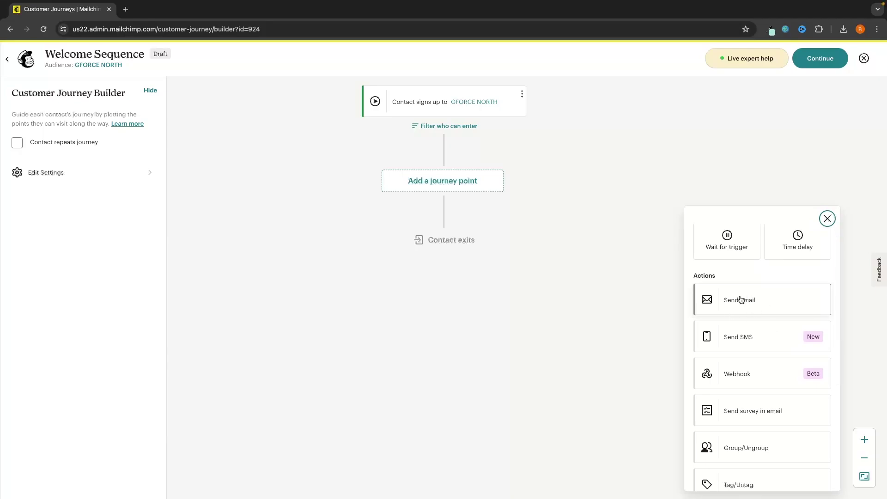
pyautogui.scroll(-1, 769, 339)
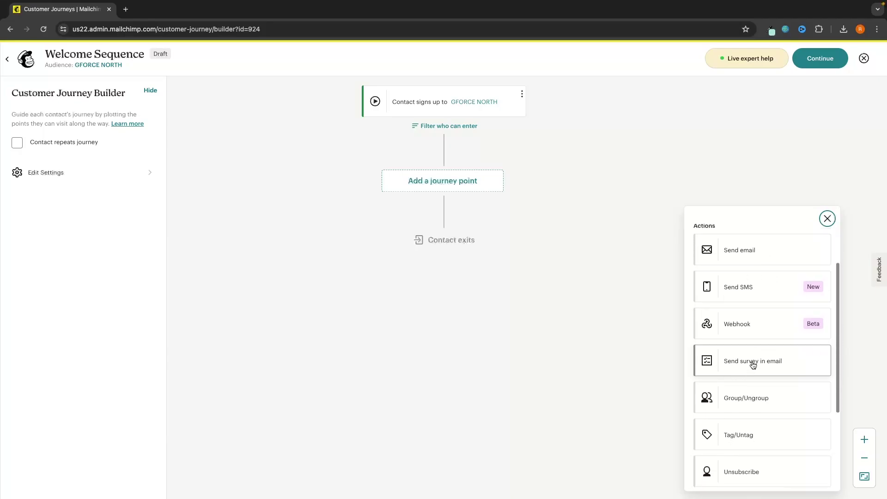
pyautogui.scroll(2, 769, 362)
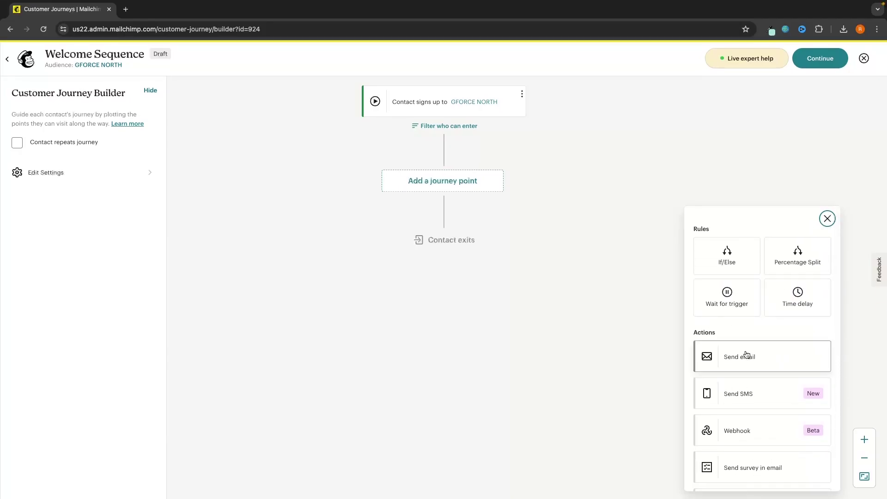
pyautogui.scroll(-2, 746, 369)
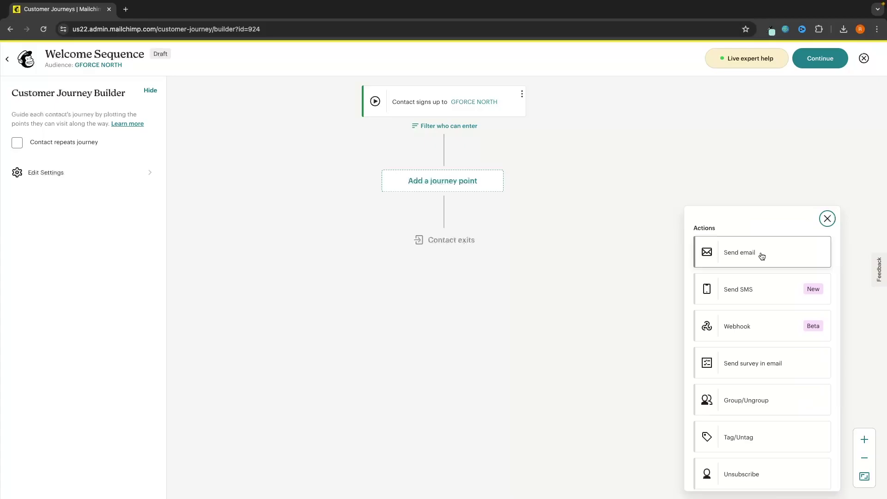
pyautogui.click(730, 258)
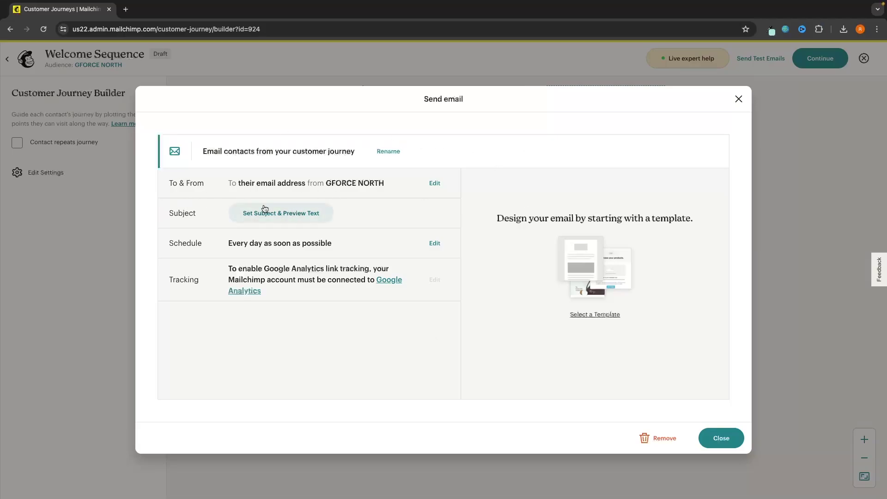
# Set the journey email's subject to "Welcome to G-Force North"
pyautogui.click(251, 216)
pyautogui.scroll(-1, 226, 293)
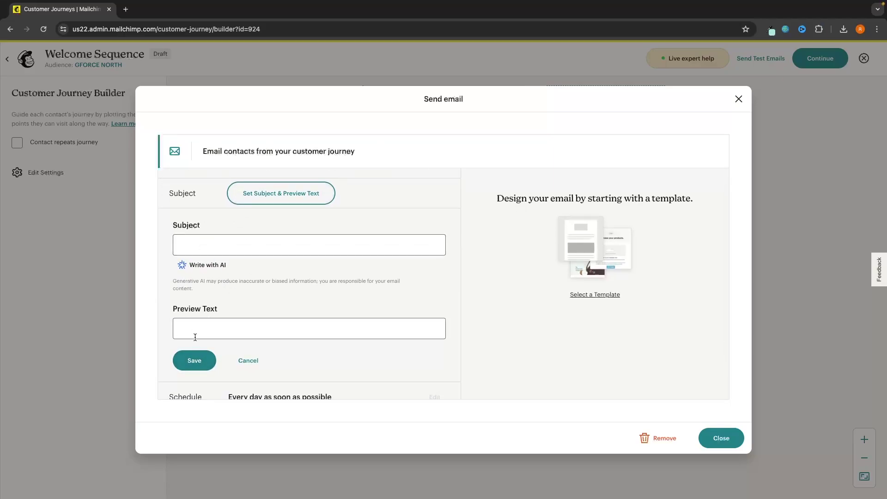
pyautogui.click(240, 247)
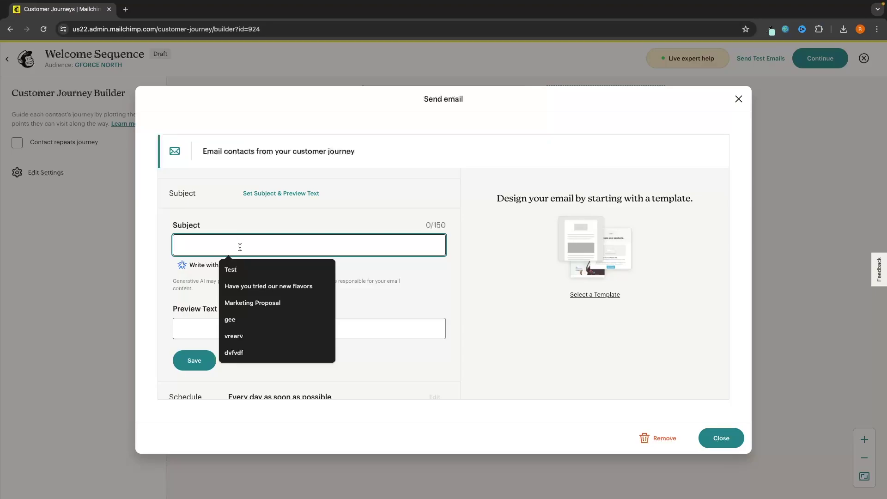
pyautogui.write('Welc')
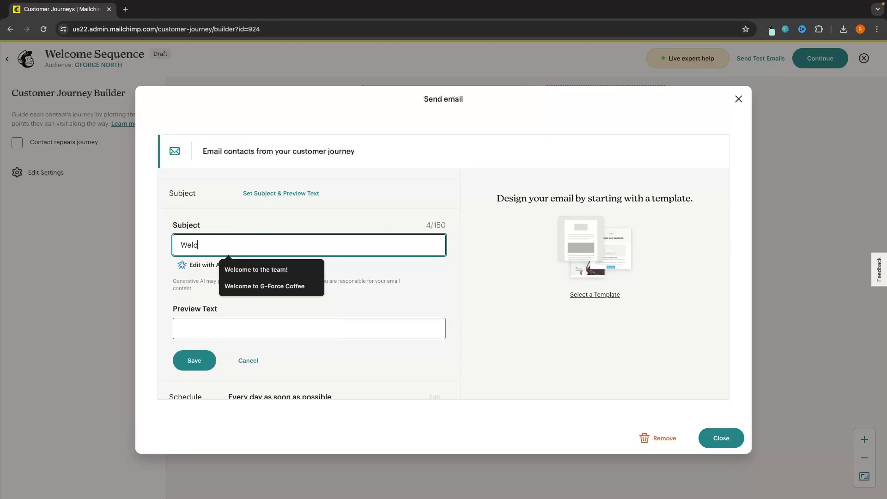
pyautogui.write('ome to G-For')
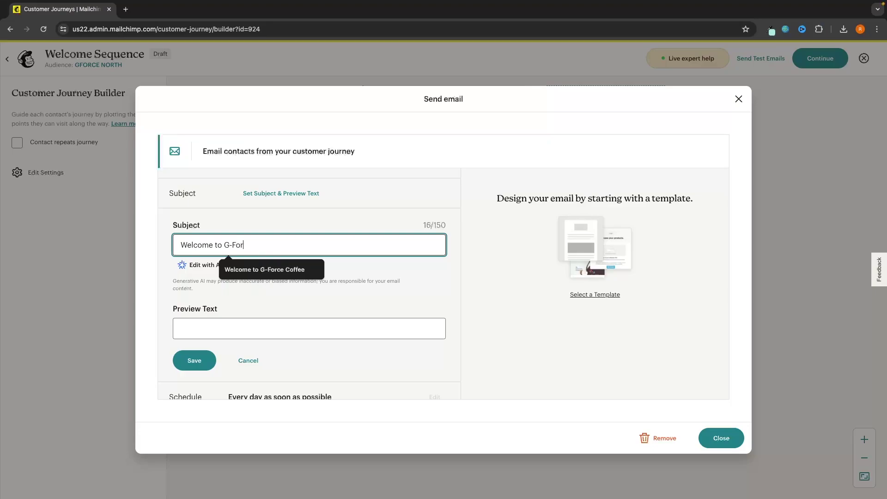
pyautogui.write('ce North')
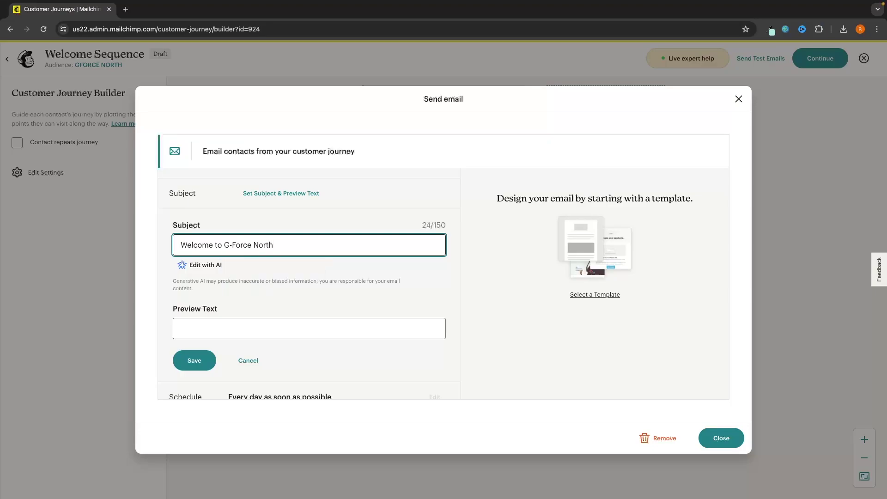
# Set the email's preview text to "The best youtube channel in the world" and save the subject settings
pyautogui.click(202, 330)
pyautogui.write('The best ')
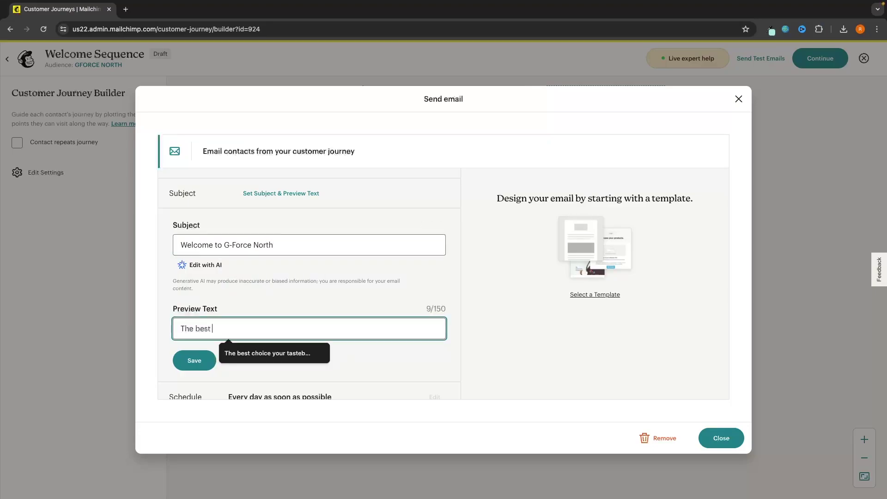
pyautogui.write('youtube channel')
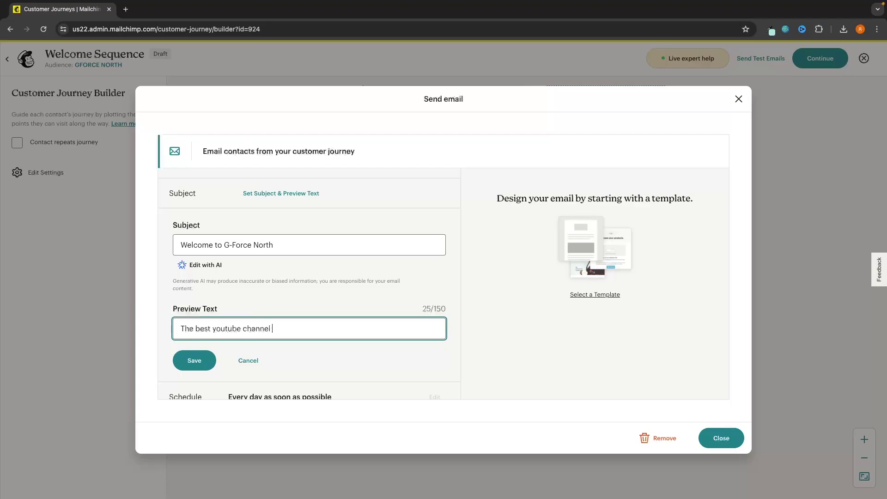
pyautogui.write(' in the word')
pyautogui.click(208, 360)
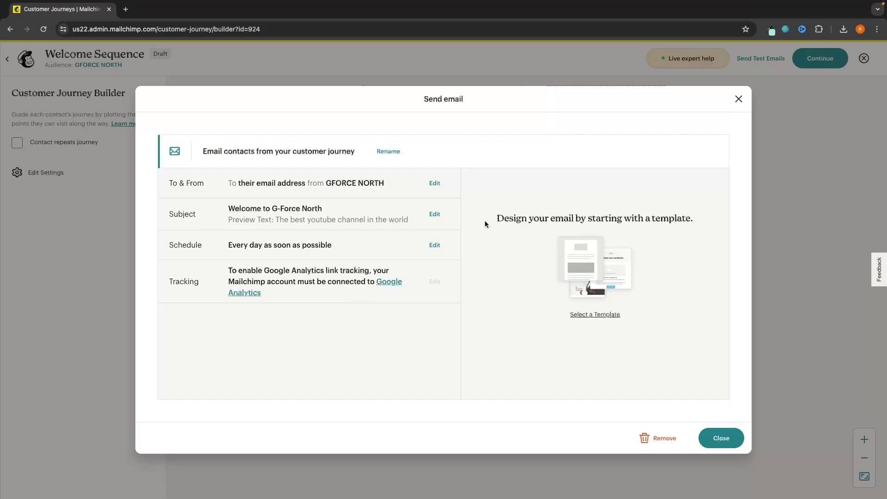
# Apply the Announcement template to the welcome email, then save the design and return to the journey
pyautogui.moveTo(484, 224); pyautogui.dragTo(701, 225)
pyautogui.click(700, 222)
pyautogui.click(588, 317)
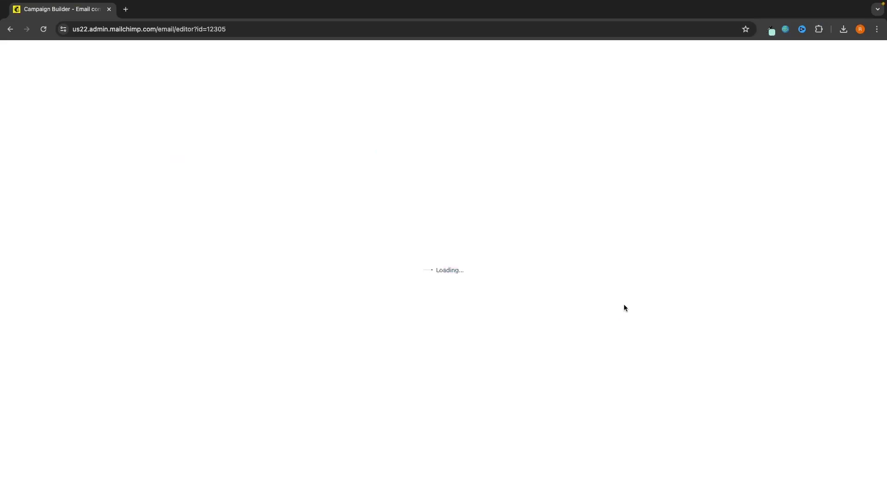
pyautogui.scroll(-3, 346, 160)
pyautogui.scroll(-8, 495, 401)
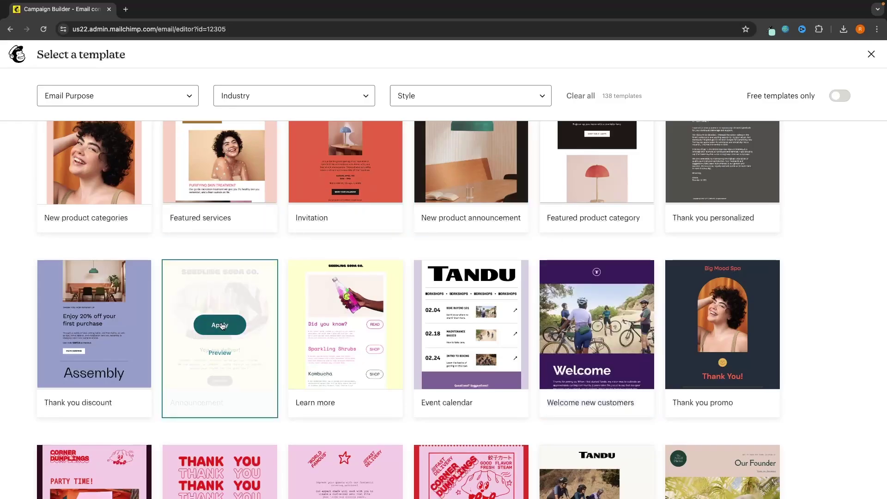
pyautogui.click(220, 328)
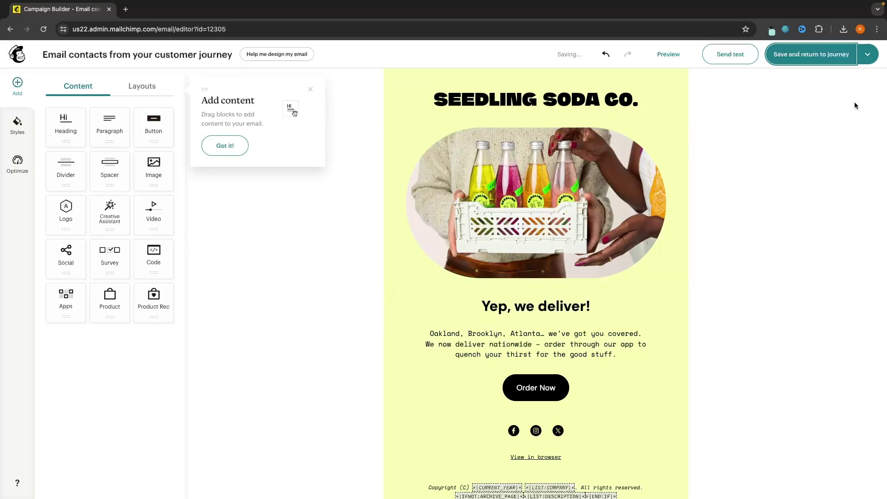
pyautogui.click(845, 60)
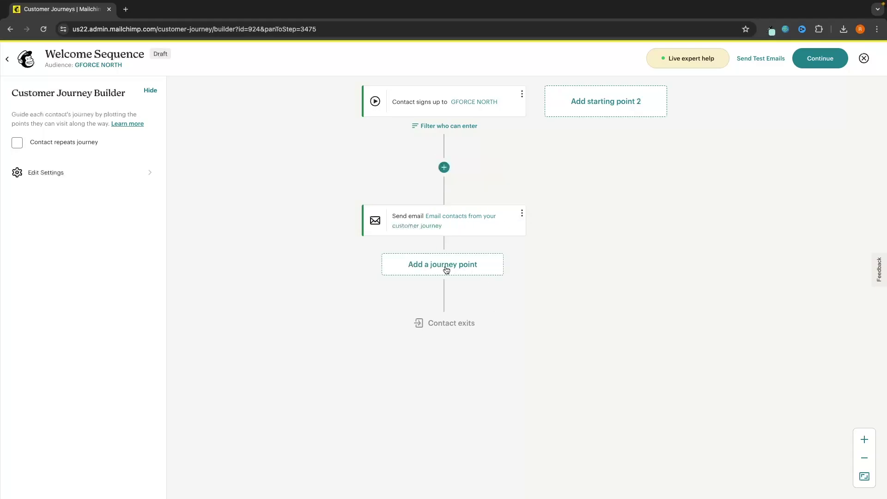
# Add a Time delay rule of 24 hours after the welcome email and save it
pyautogui.click(456, 269)
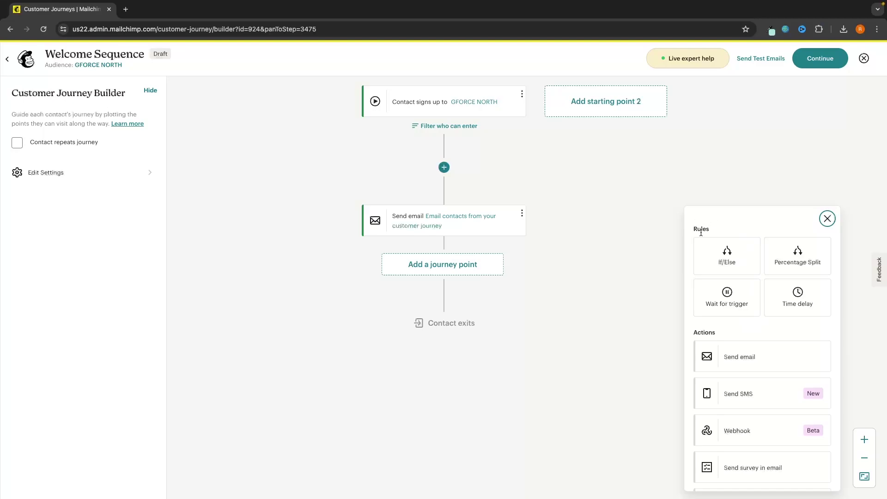
pyautogui.click(805, 303)
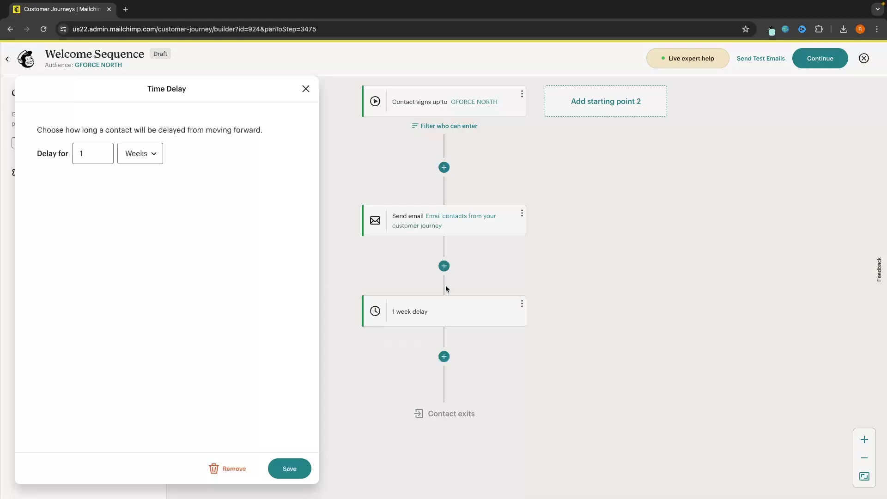
pyautogui.click(93, 157)
pyautogui.write('24')
pyautogui.click(140, 153)
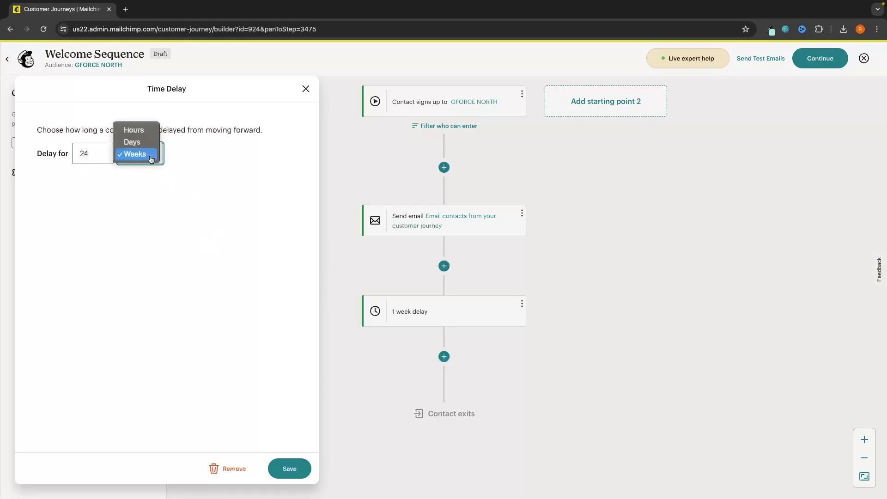
pyautogui.click(142, 133)
pyautogui.click(290, 468)
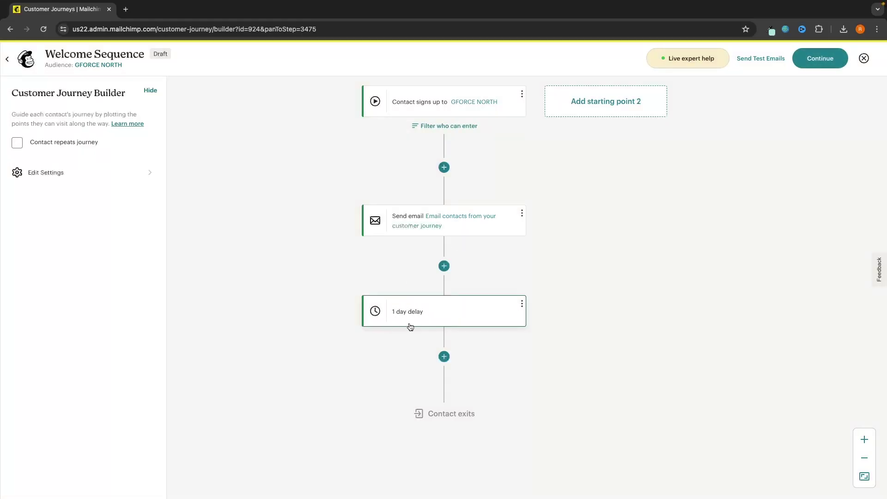
# Add a second Send email action after the delay, designed with the Bold template, and return to the journey
pyautogui.click(455, 359)
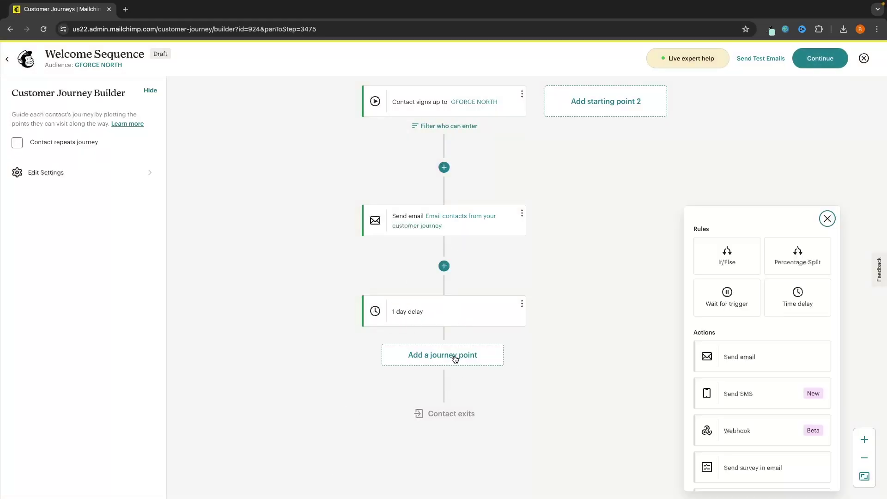
pyautogui.click(743, 358)
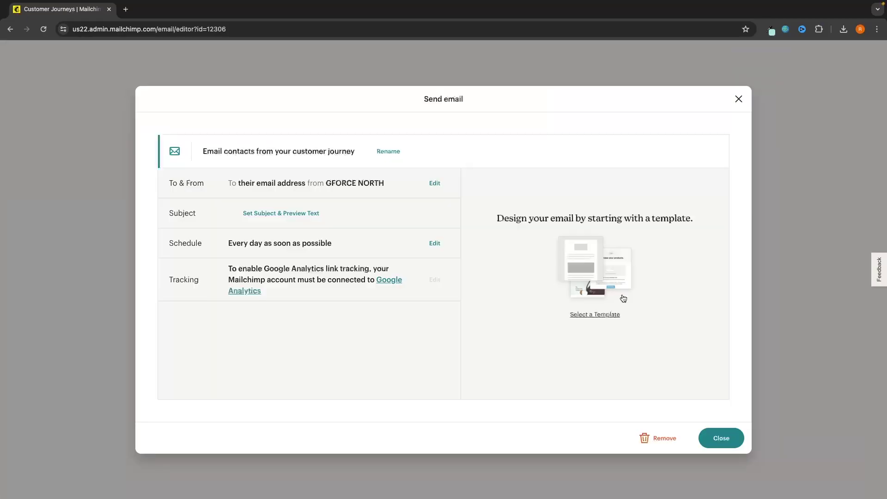
pyautogui.click(580, 311)
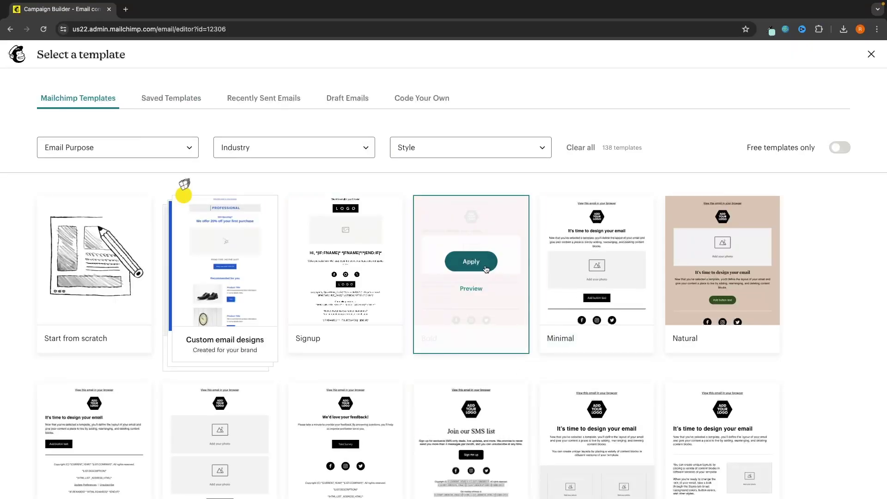
pyautogui.click(480, 261)
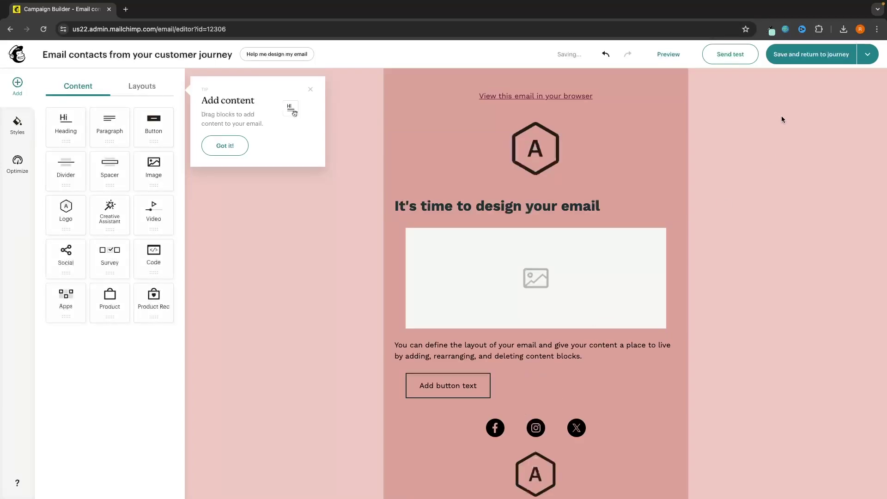
pyautogui.click(814, 54)
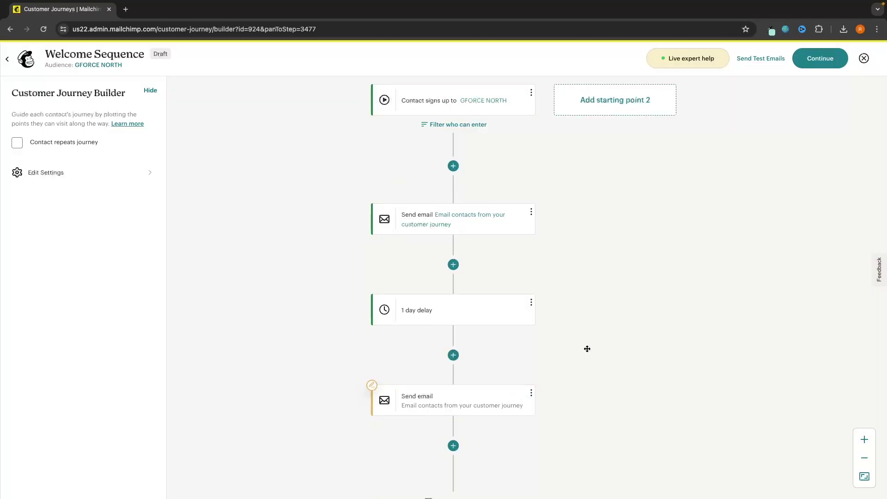
# Add a Time delay rule of 24 hours after the second email and save it
pyautogui.scroll(-3, 510, 295)
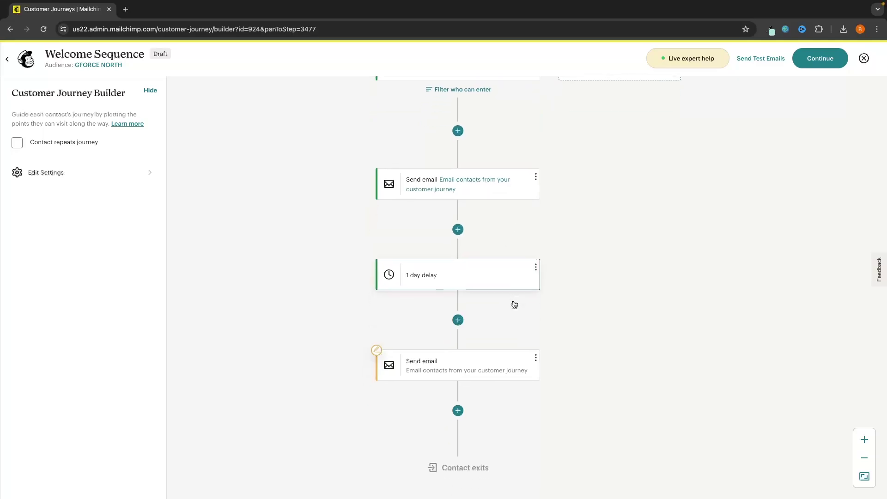
pyautogui.click(456, 365)
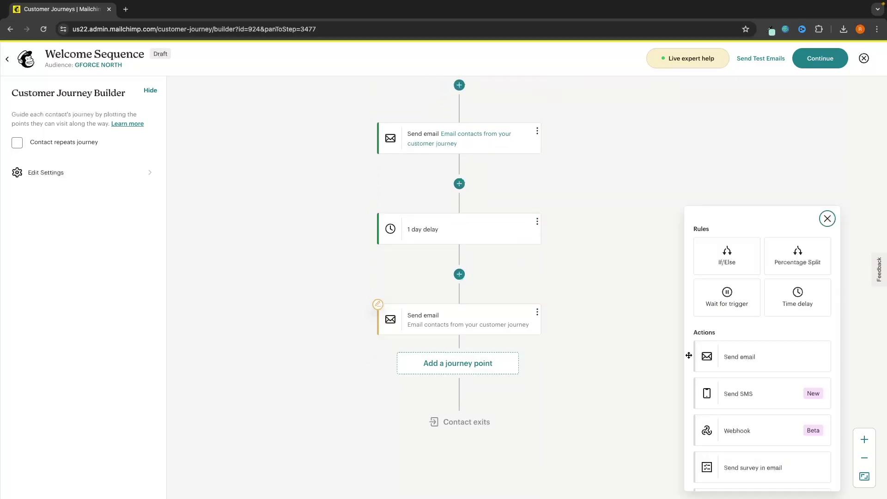
pyautogui.click(778, 302)
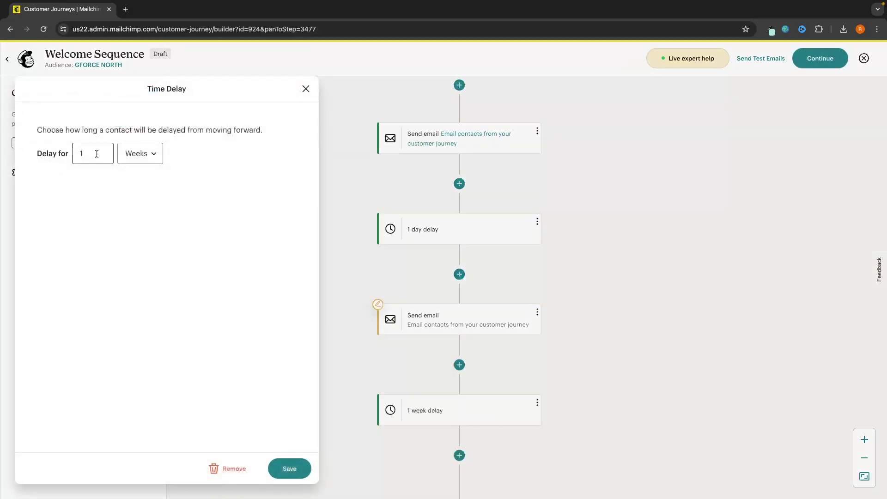
pyautogui.doubleClick(97, 154)
pyautogui.write('24')
pyautogui.click(137, 154)
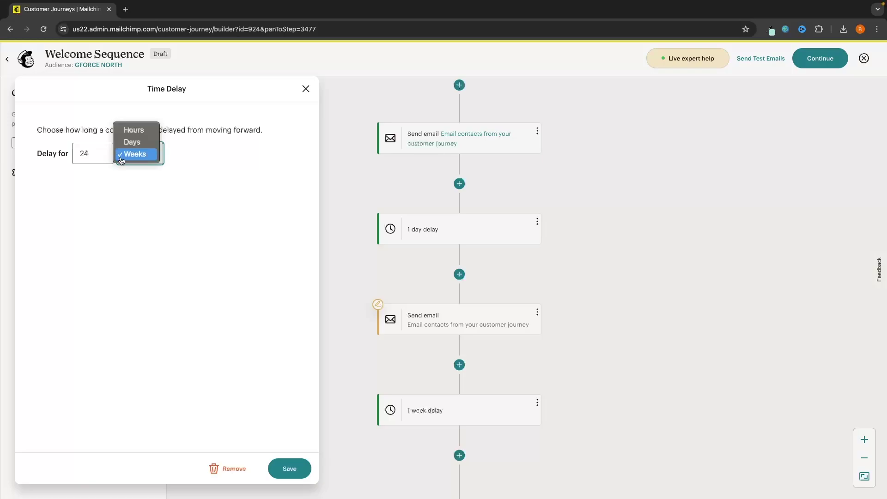
pyautogui.click(133, 129)
pyautogui.click(277, 469)
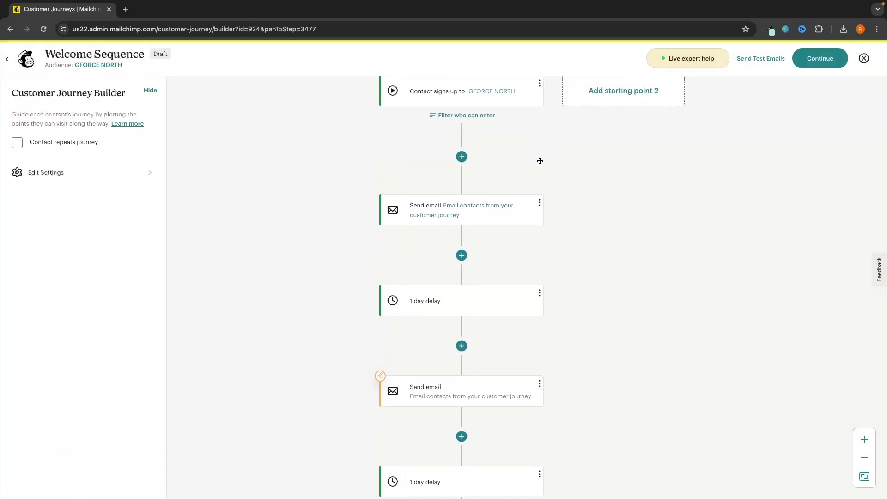
# Delete the time delay that follows the second email
pyautogui.scroll(-3, 451, 402)
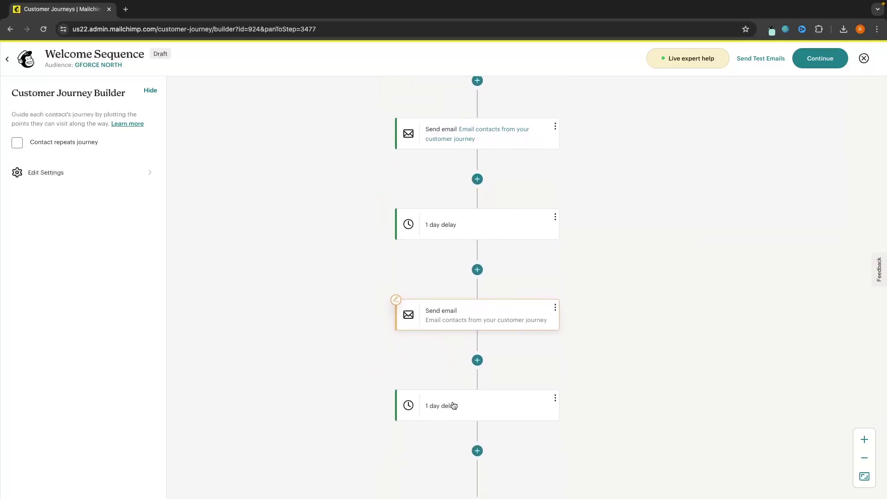
pyautogui.scroll(-1, 454, 406)
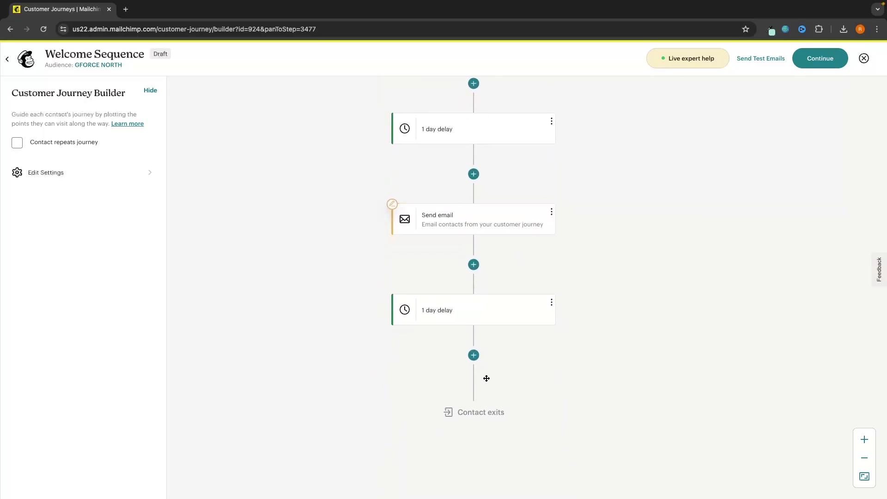
pyautogui.click(551, 303)
pyautogui.click(564, 368)
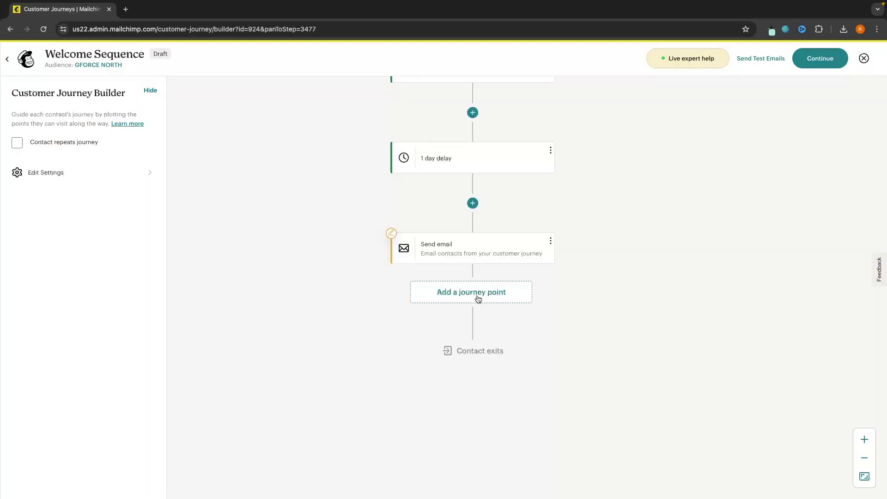
# Review the available rules and actions, and add an If/Else rule after the second email without defining its conditions
pyautogui.click(471, 292)
pyautogui.scroll(-1, 762, 300)
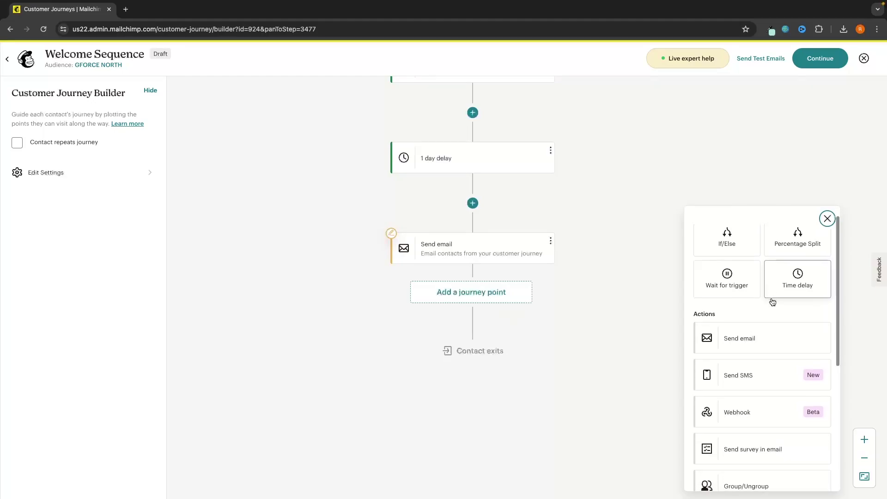
pyautogui.scroll(1, 786, 259)
pyautogui.scroll(-4, 735, 263)
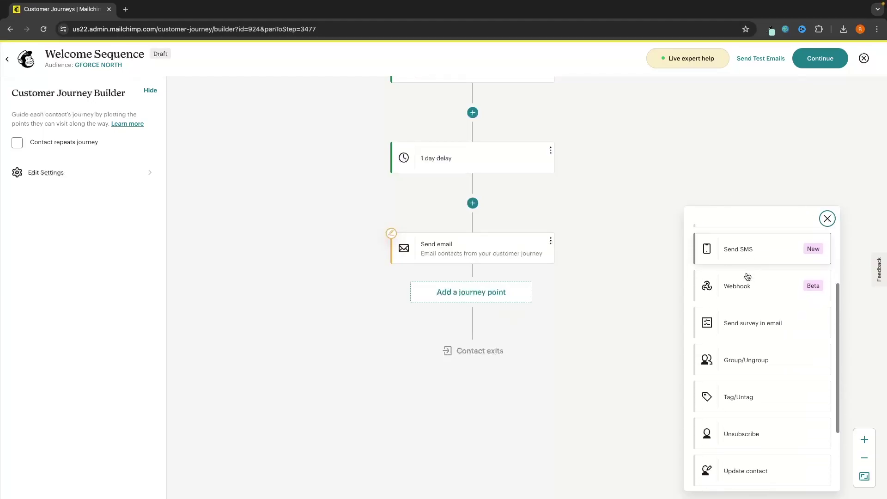
pyautogui.scroll(-2, 764, 384)
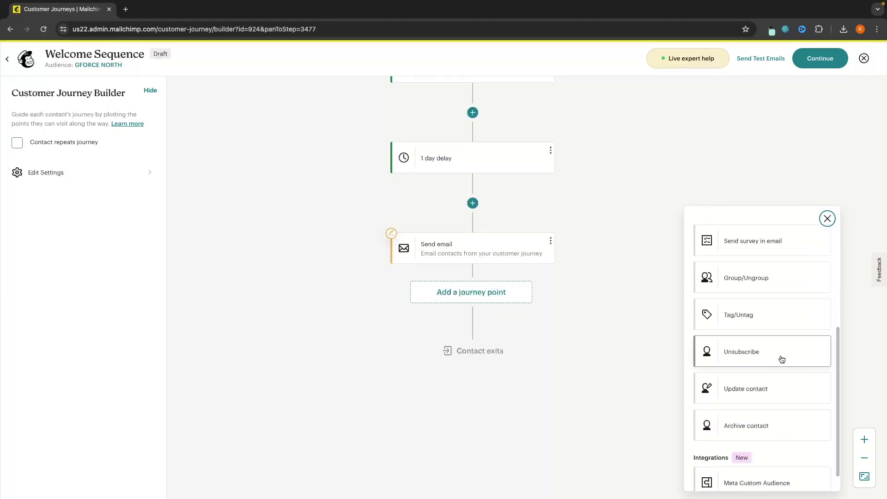
pyautogui.scroll(6, 766, 333)
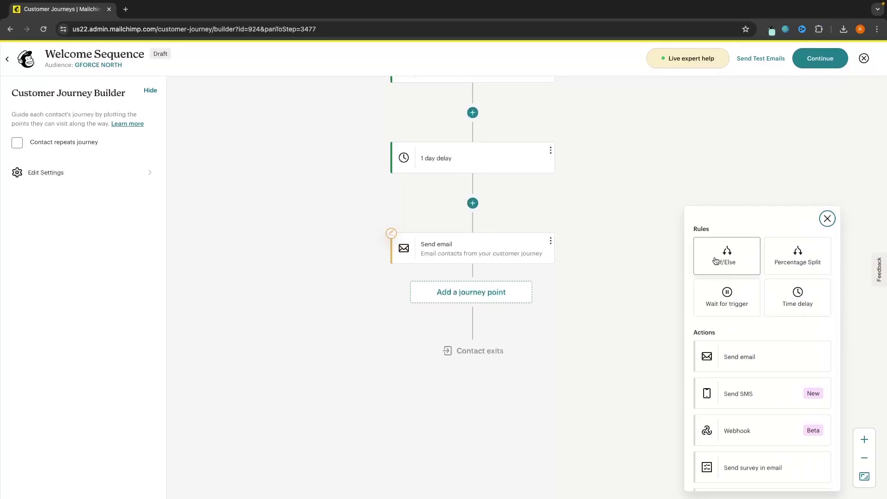
pyautogui.click(742, 262)
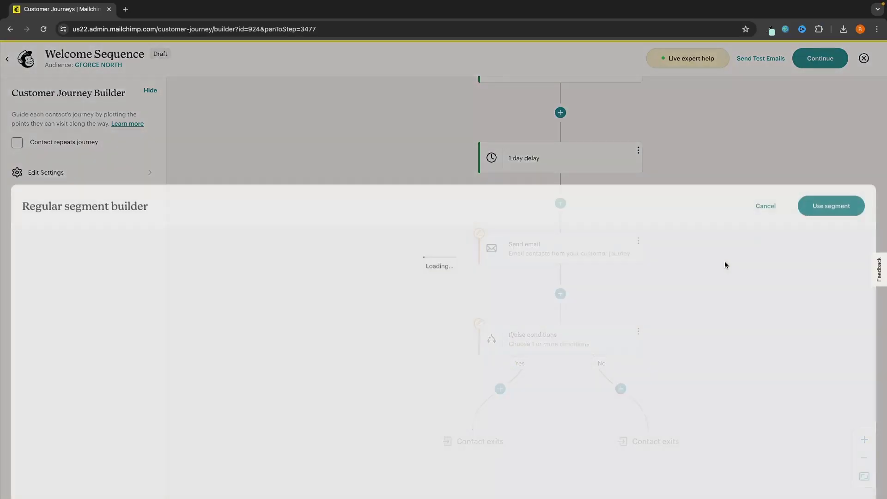
pyautogui.press('Escape')
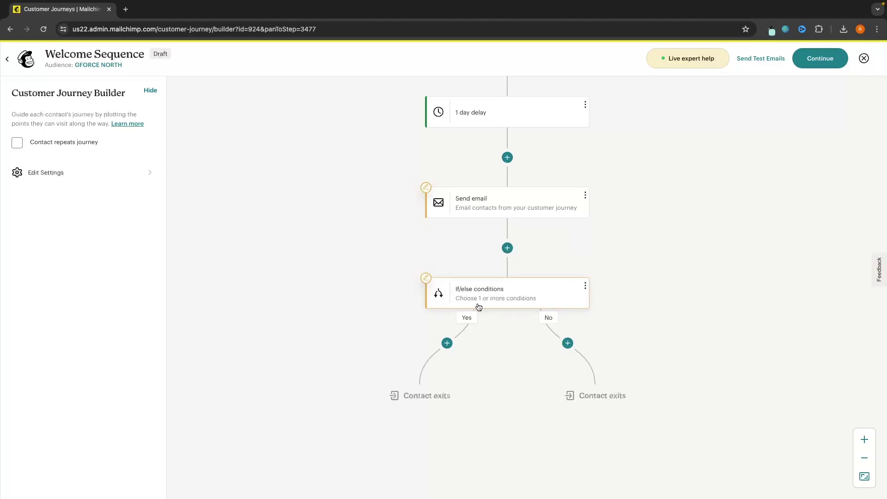
pyautogui.scroll(-1, 418, 382)
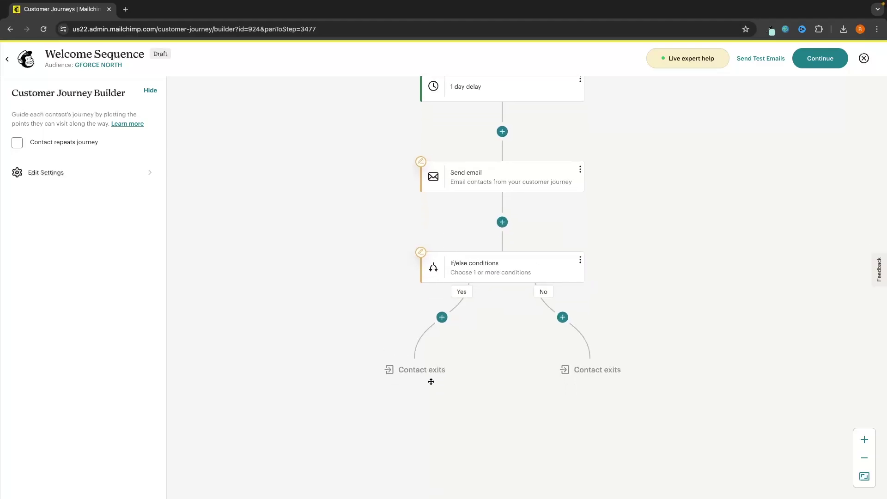
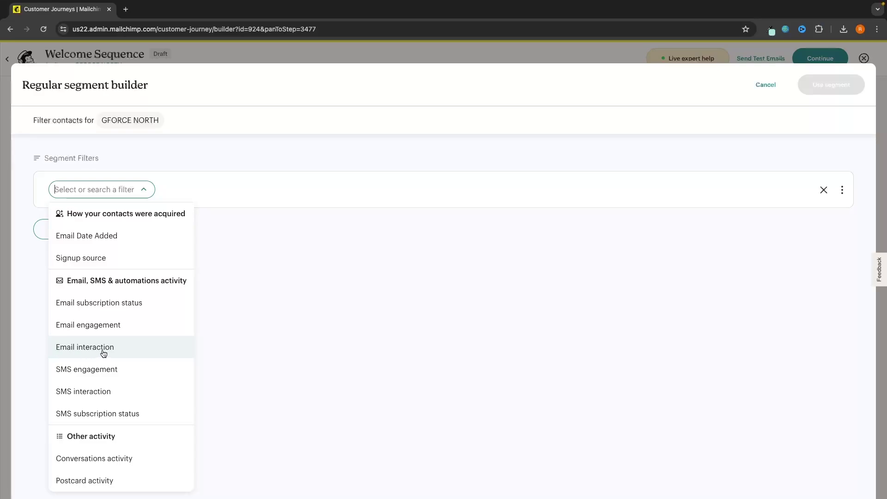
# Define the If/Else condition as Email interaction, opened, Any of the Last 5 Campaigns, and apply the segment
pyautogui.click(94, 349)
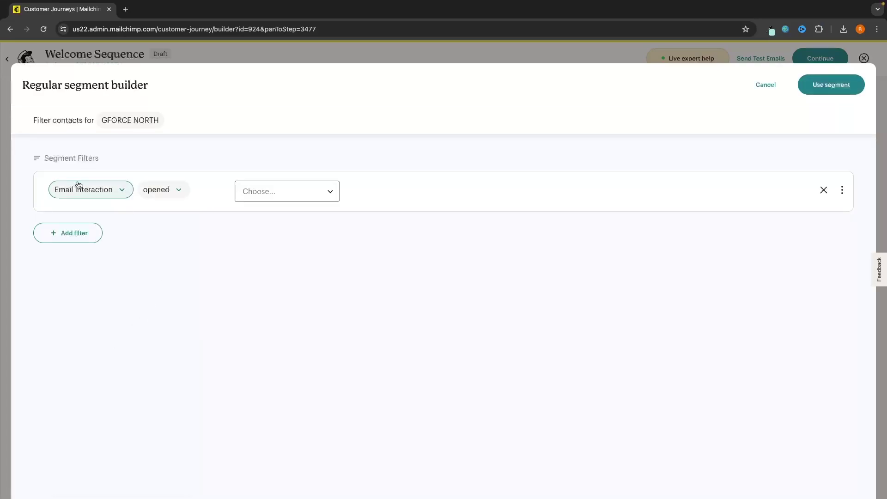
pyautogui.click(169, 191)
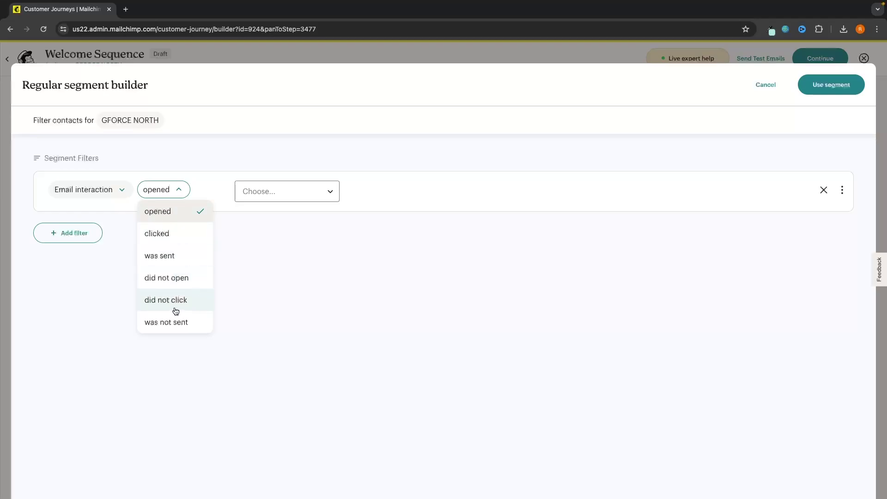
pyautogui.click(167, 191)
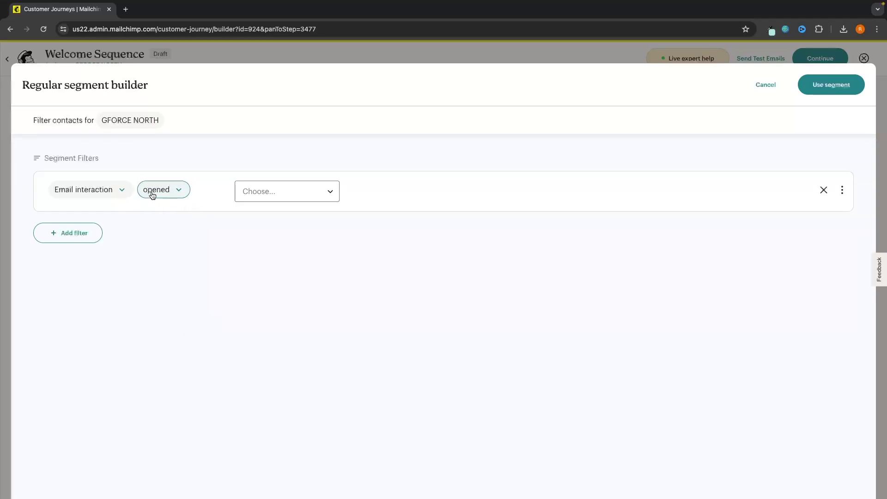
pyautogui.click(254, 193)
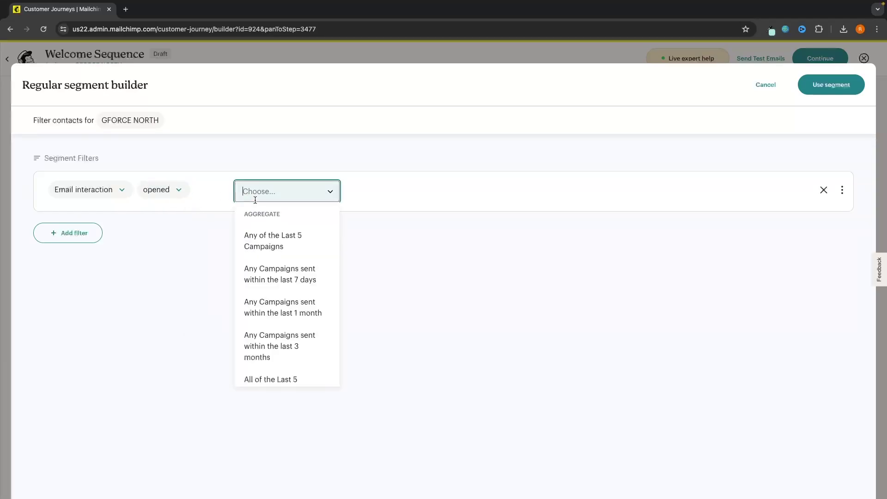
pyautogui.click(275, 241)
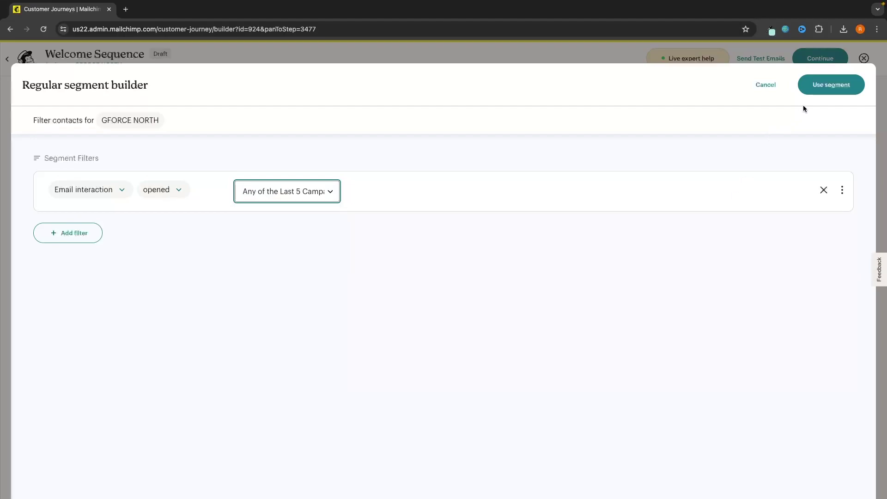
pyautogui.click(826, 88)
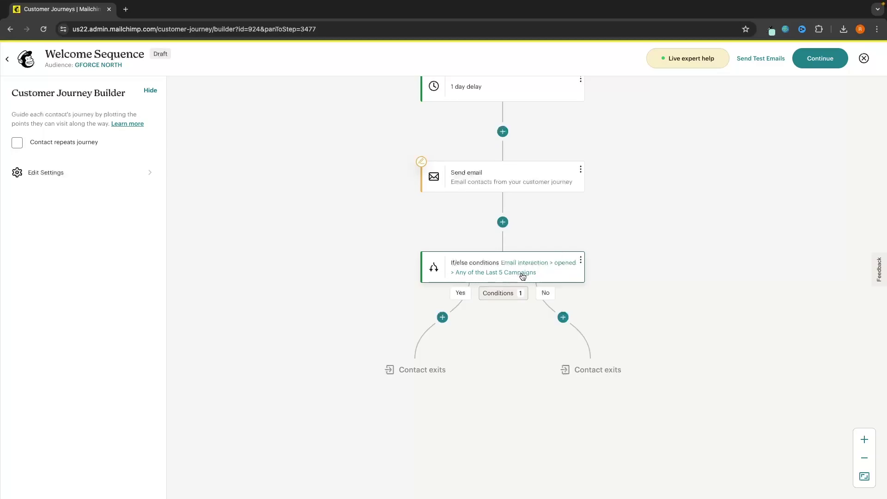
# Add a Tag/Untag action on the If/Else rule's Yes branch that adds a new tag "Active", and save it
pyautogui.moveTo(458, 307)
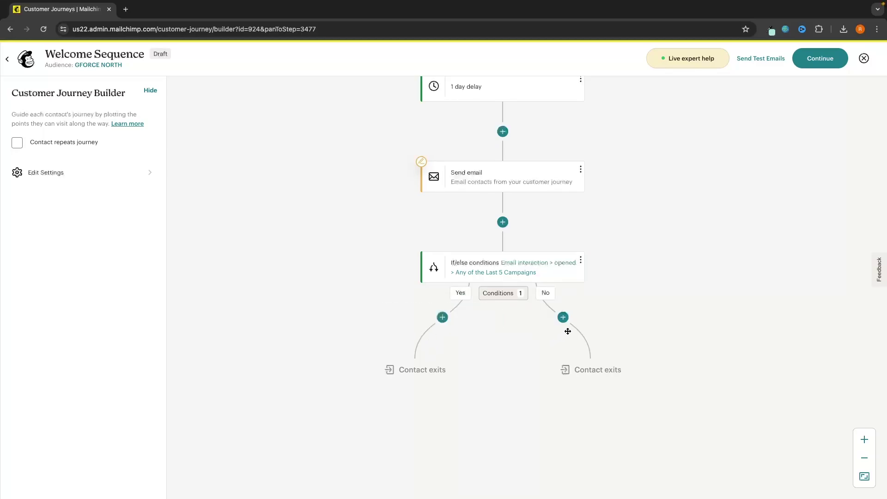
pyautogui.moveTo(576, 316)
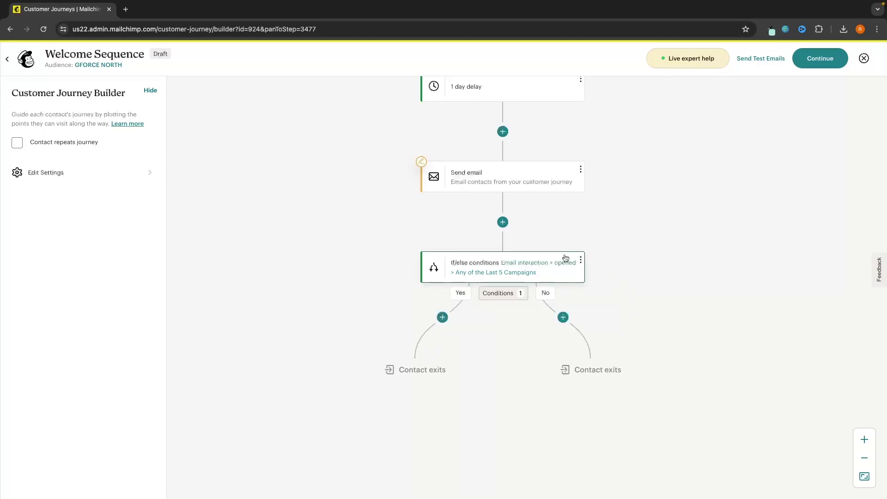
pyautogui.click(430, 318)
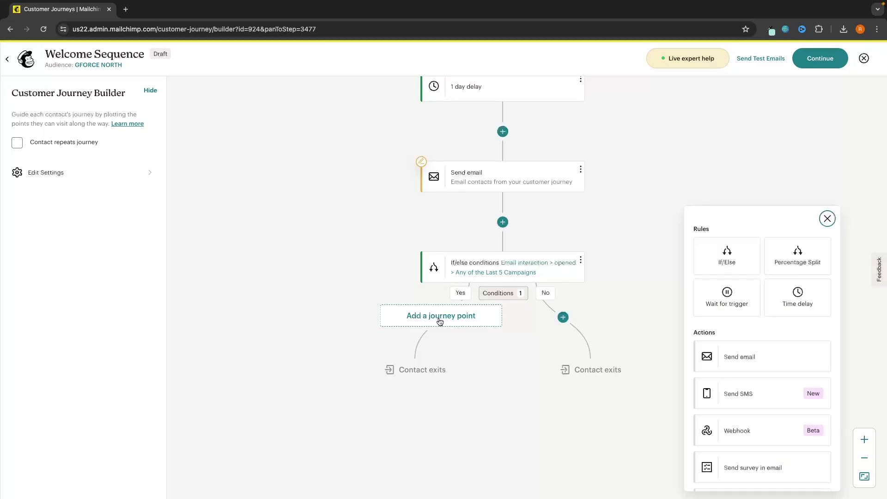
pyautogui.scroll(-5, 747, 328)
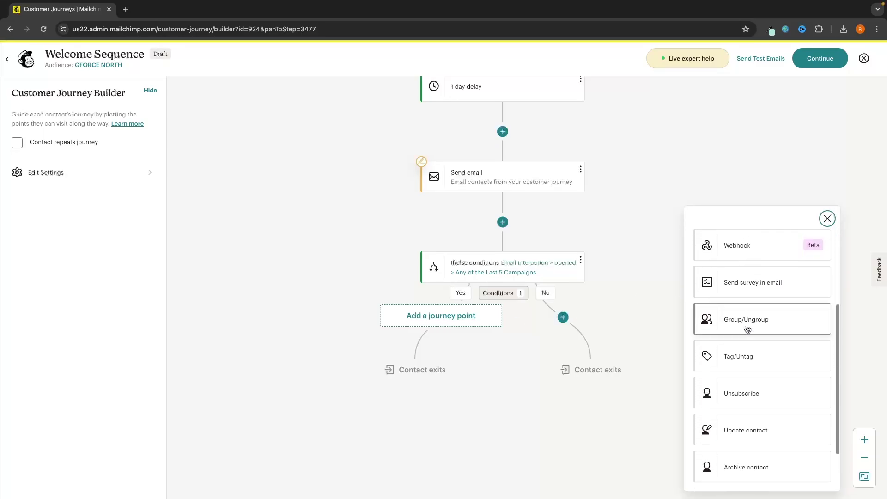
pyautogui.click(757, 338)
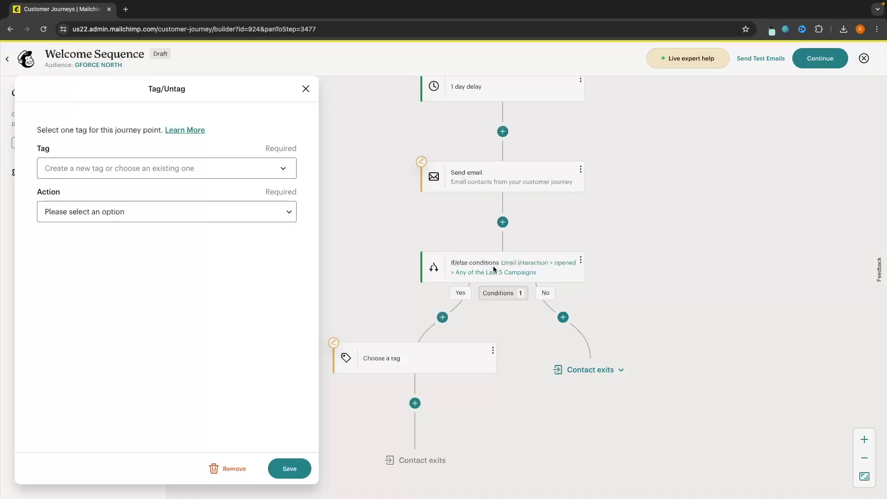
pyautogui.click(137, 169)
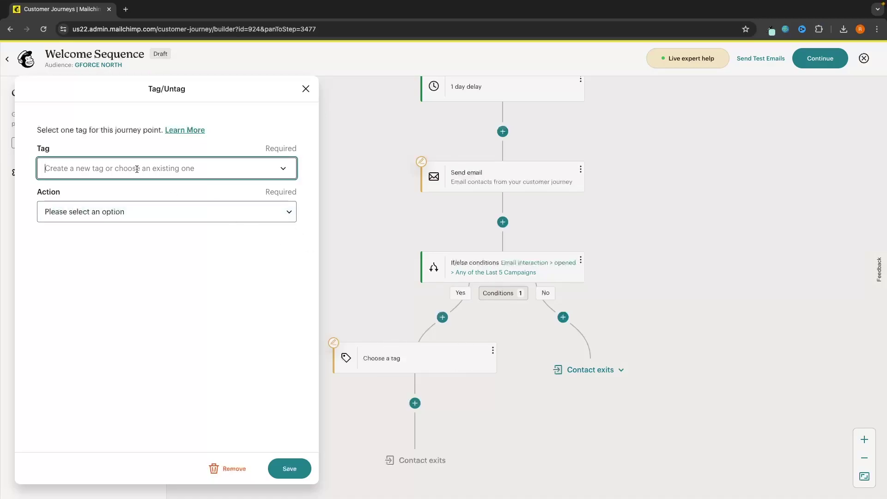
pyautogui.write('Active')
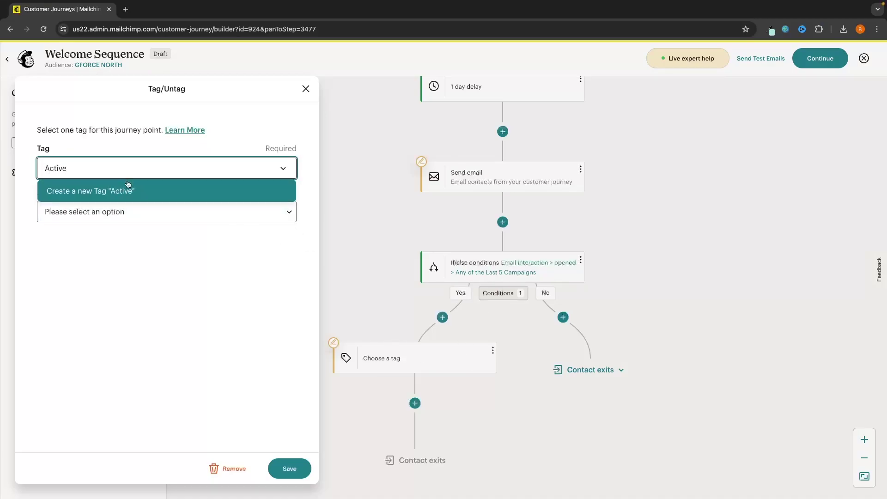
pyautogui.click(128, 184)
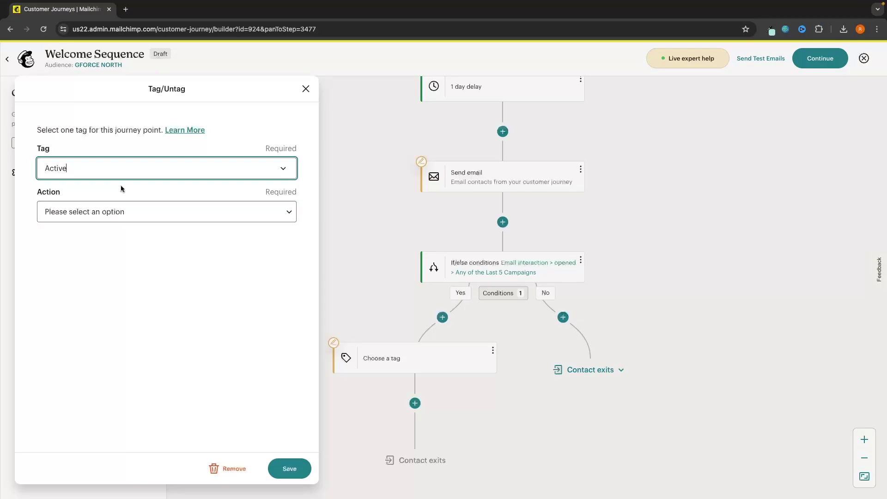
pyautogui.click(113, 212)
pyautogui.click(51, 225)
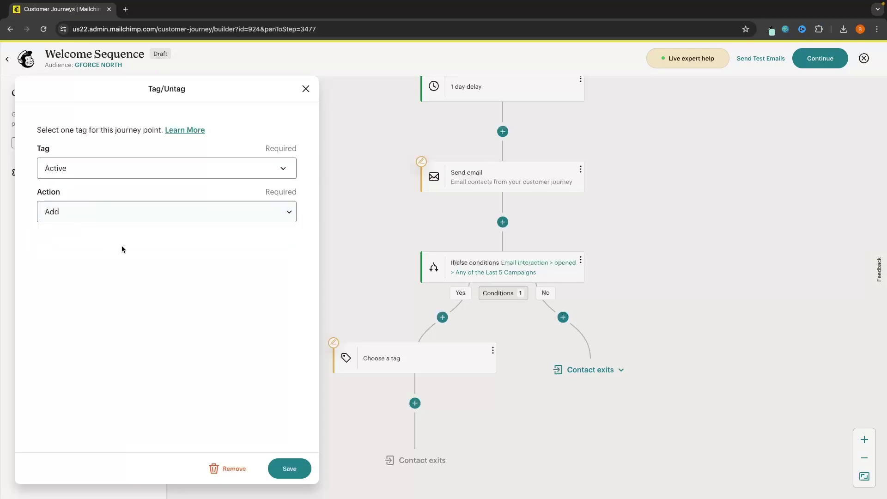
pyautogui.click(291, 470)
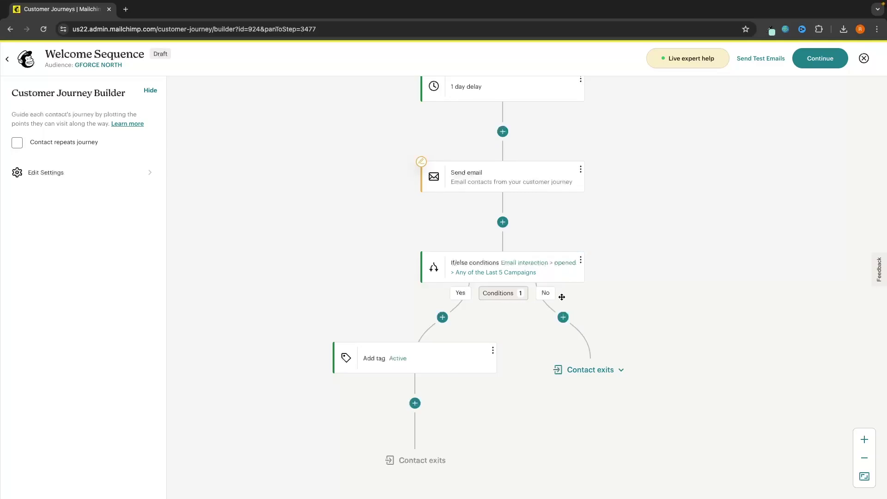
# Add a Tag/Untag action on the No branch that adds a new tag "Inactive", and save it
pyautogui.click(565, 322)
pyautogui.scroll(-5, 755, 345)
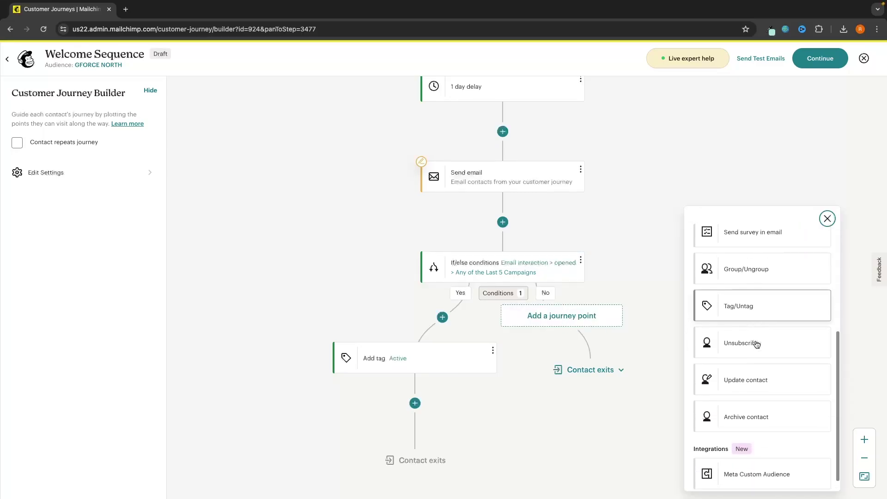
pyautogui.click(754, 305)
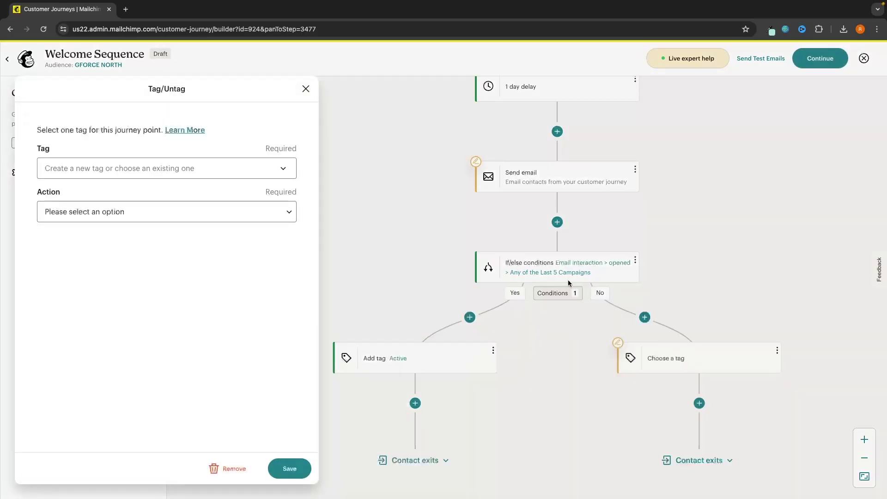
pyautogui.click(69, 168)
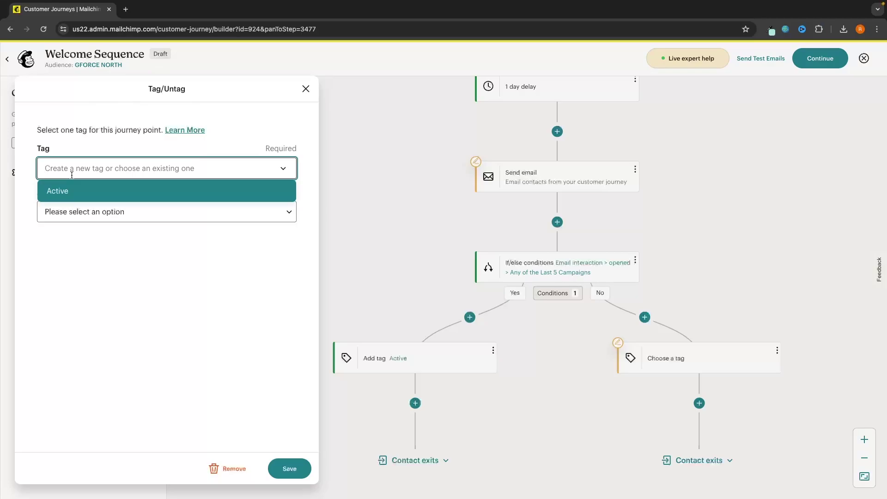
pyautogui.write('Inactive')
pyautogui.click(51, 190)
pyautogui.click(88, 212)
pyautogui.click(73, 224)
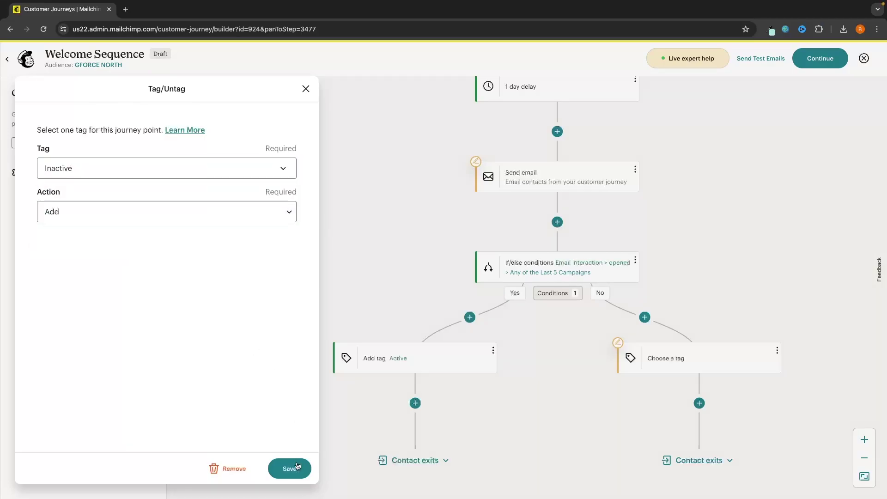
pyautogui.click(290, 468)
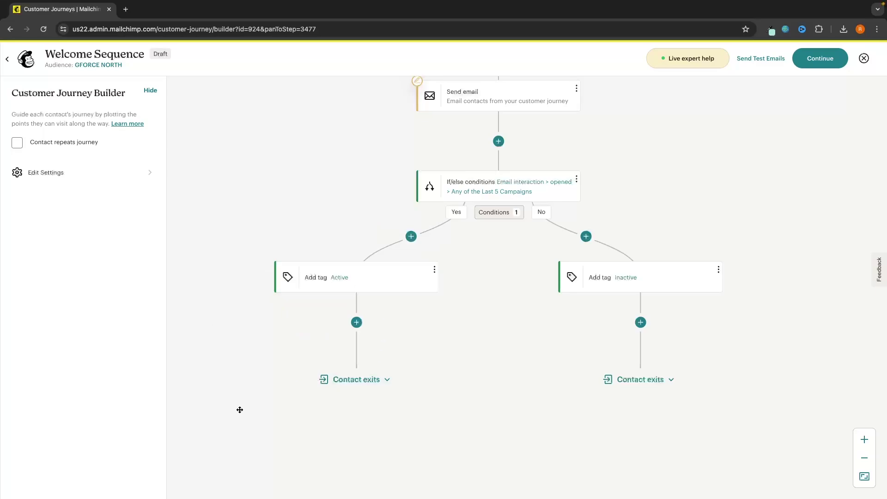
# Add a Send email action after the Inactive tag, start its design from a template, and return to the journey
pyautogui.hscroll(2, 608, 424)
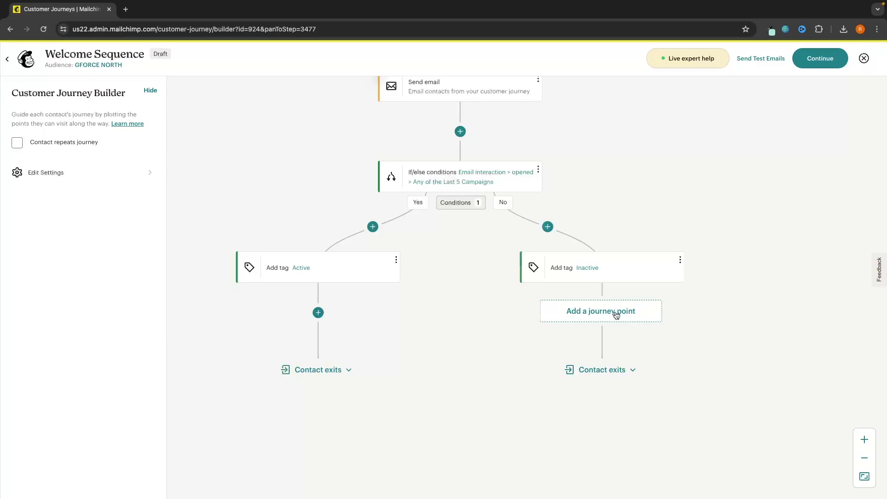
pyautogui.click(616, 314)
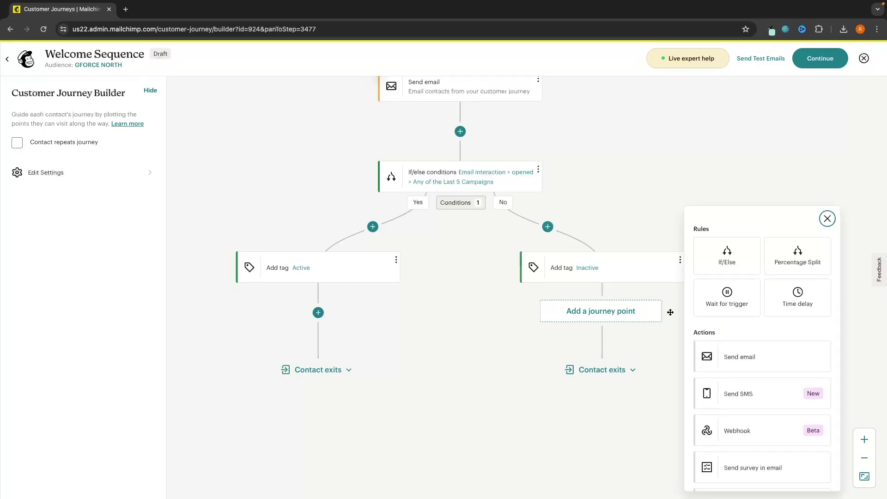
pyautogui.scroll(-3, 751, 338)
pyautogui.click(753, 261)
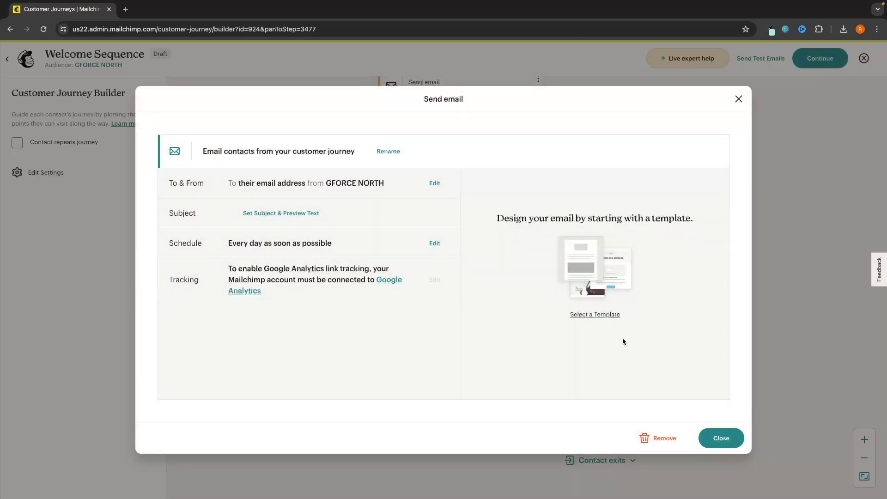
pyautogui.click(603, 315)
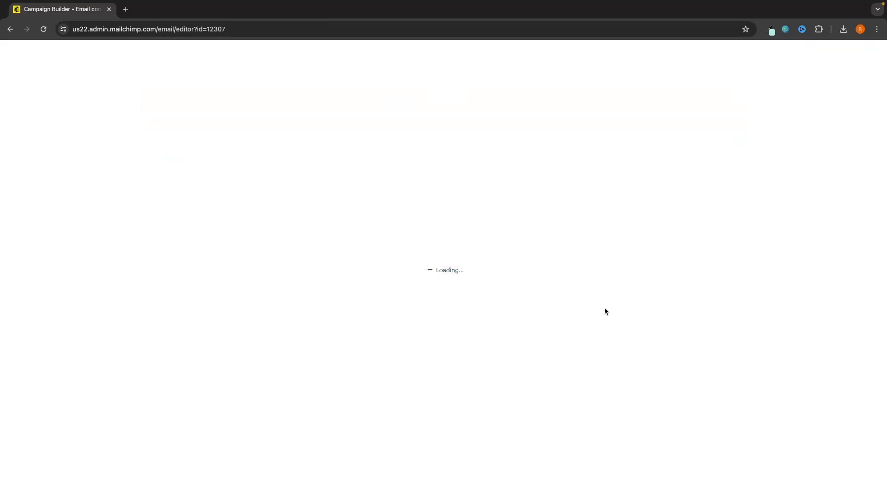
pyautogui.click(582, 263)
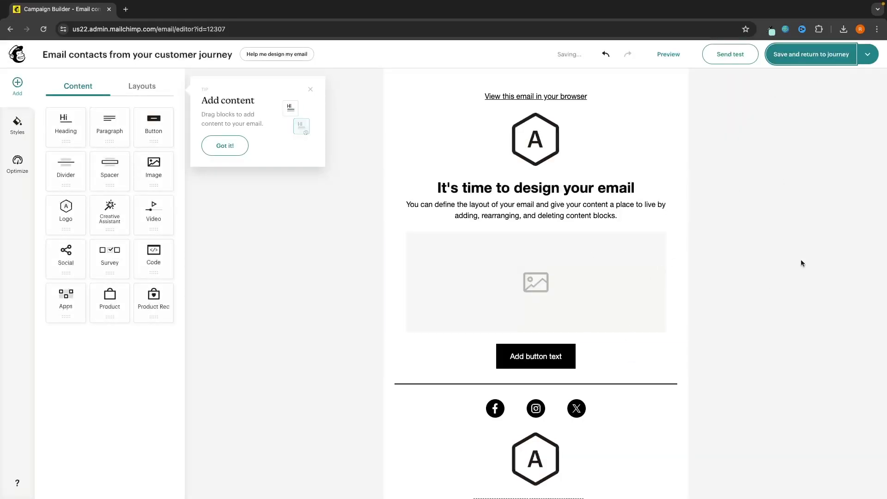
pyautogui.click(822, 50)
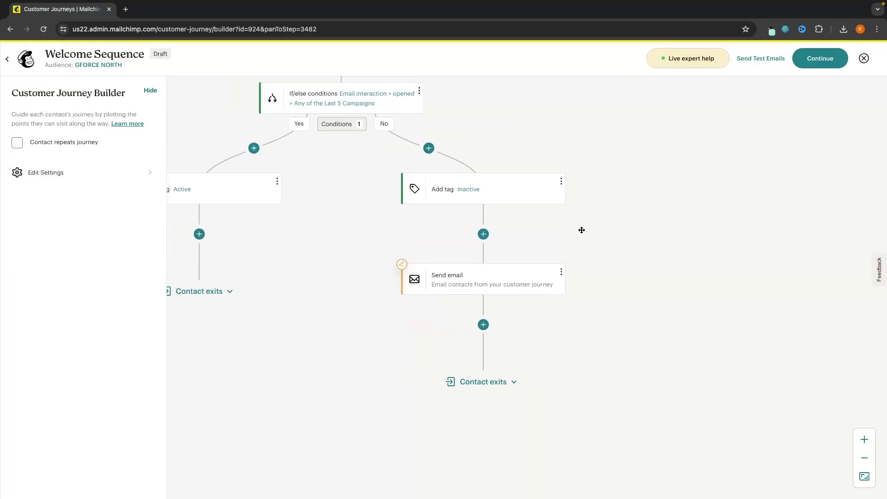
# Add an If/Else rule after the Inactive branch's email with the condition Email interaction, opened, "Email contacts from your customer journey"
pyautogui.moveTo(582, 230); pyautogui.dragTo(614, 223)
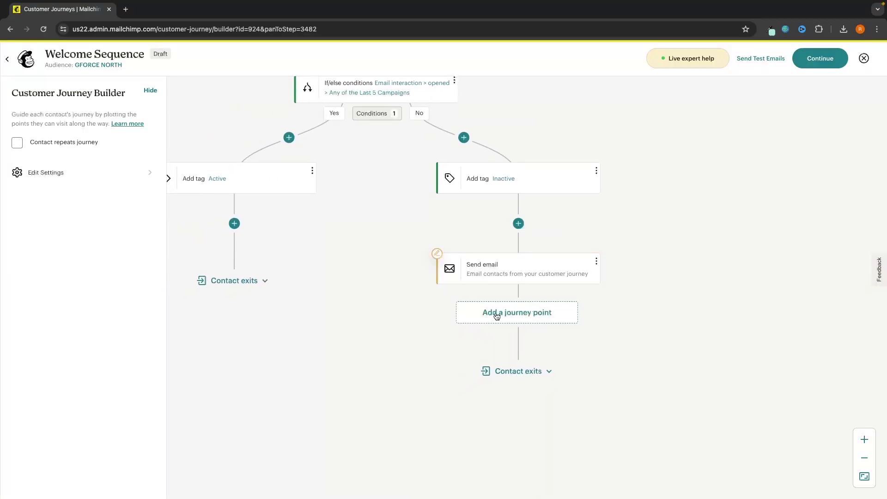
pyautogui.click(497, 313)
pyautogui.click(728, 260)
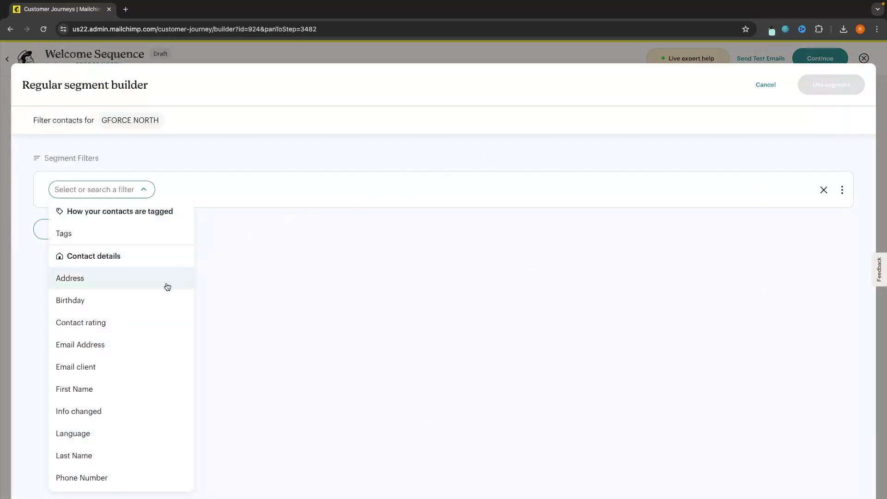
pyautogui.scroll(-6, 161, 289)
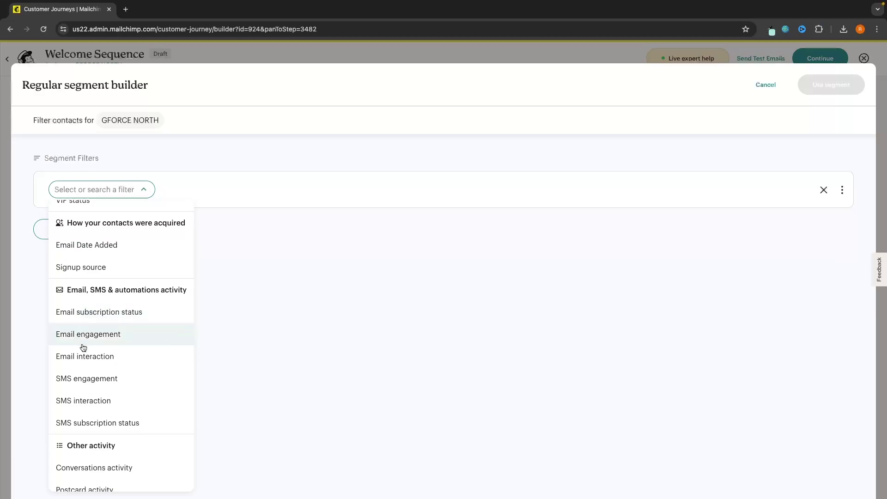
pyautogui.click(70, 356)
pyautogui.click(160, 190)
pyautogui.click(151, 214)
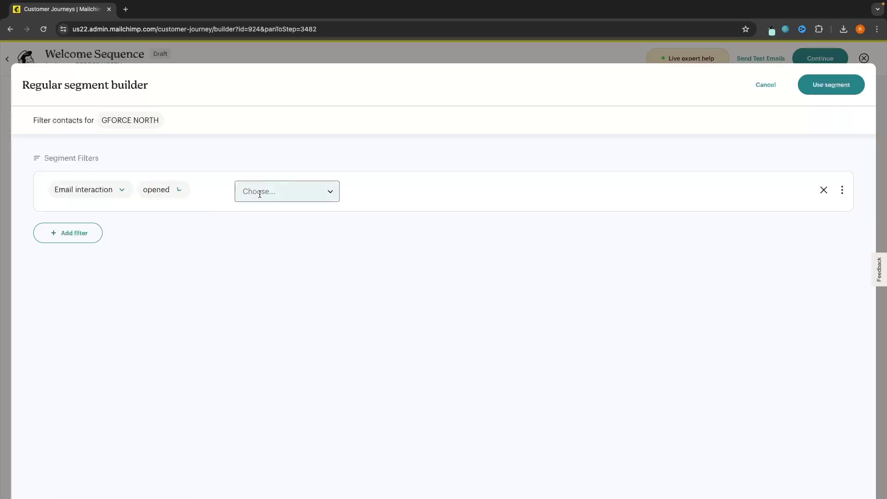
pyautogui.click(277, 191)
pyautogui.scroll(-2, 297, 230)
pyautogui.click(296, 250)
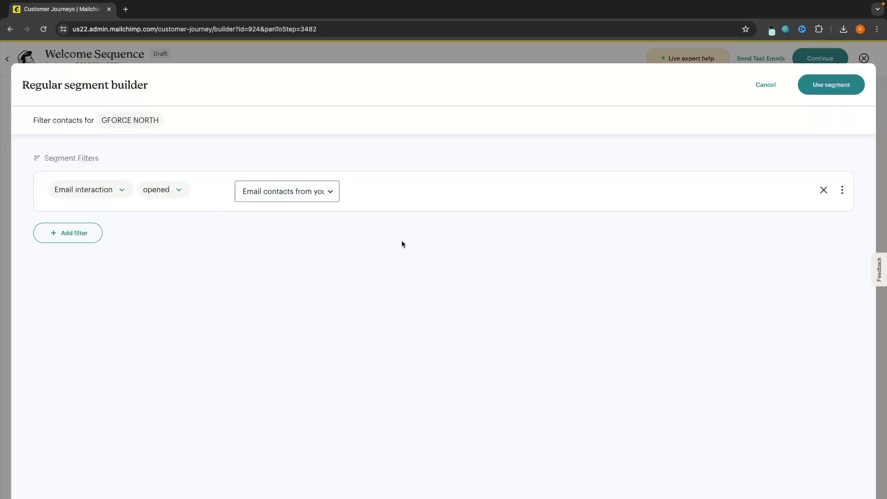
pyautogui.click(821, 95)
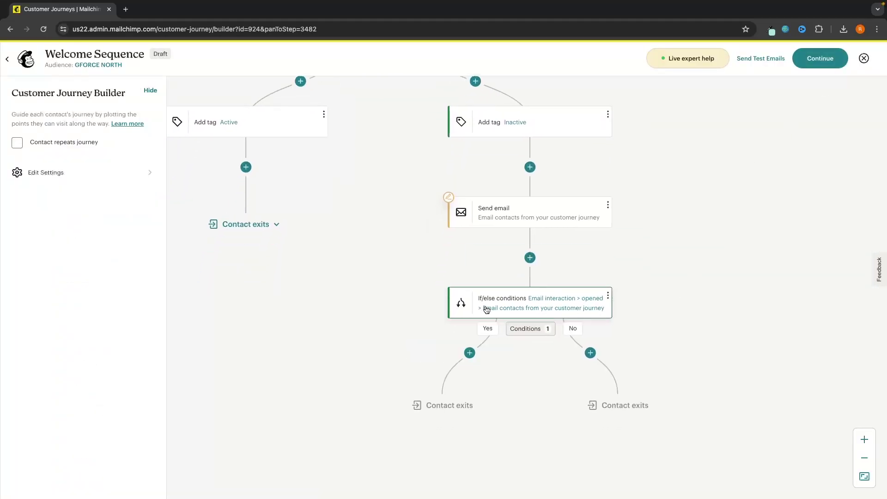
# Add a Tag/Untag action on the Yes branch of the second If/Else rule that removes the tag "Inactive", and save it
pyautogui.click(472, 355)
pyautogui.scroll(-4, 739, 351)
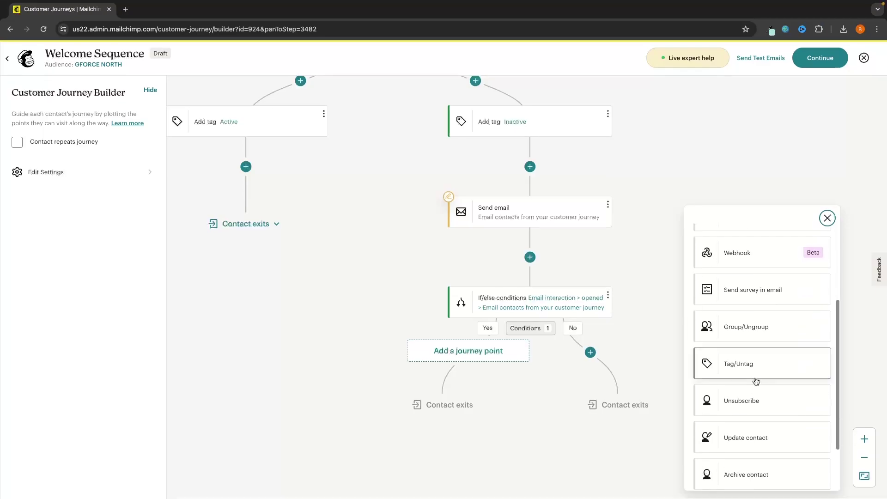
pyautogui.click(755, 369)
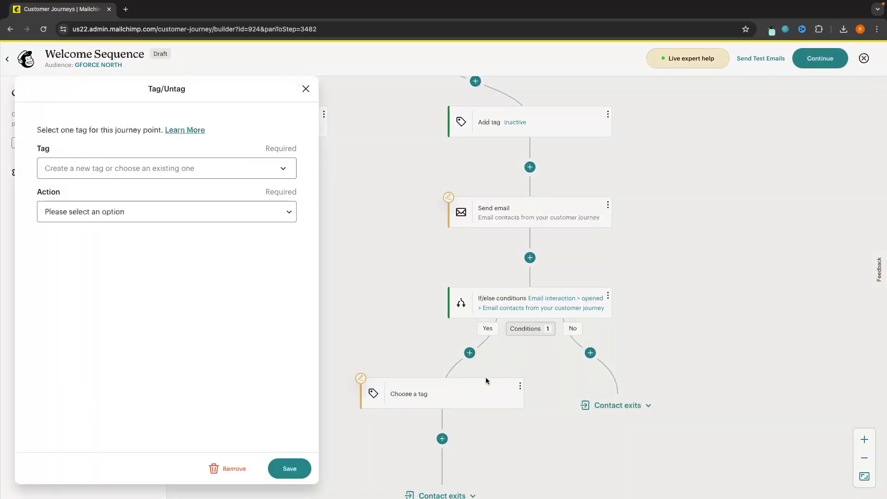
pyautogui.click(89, 167)
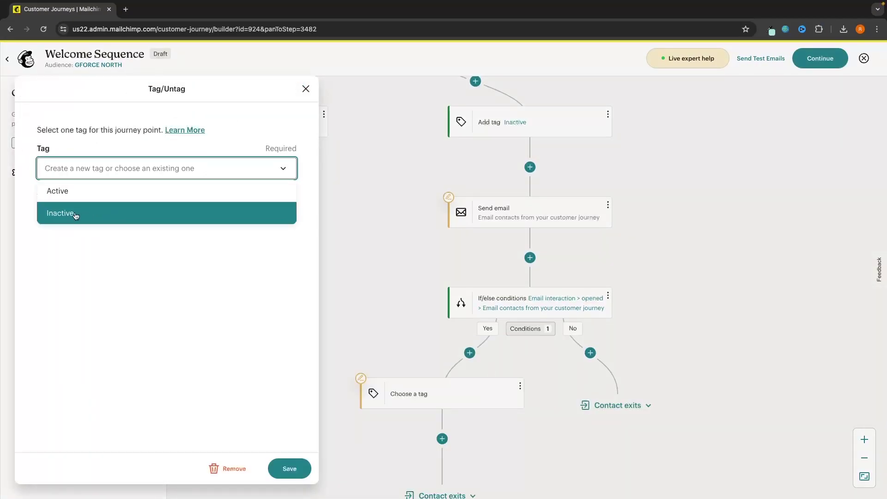
pyautogui.click(71, 213)
pyautogui.click(105, 216)
pyautogui.click(89, 236)
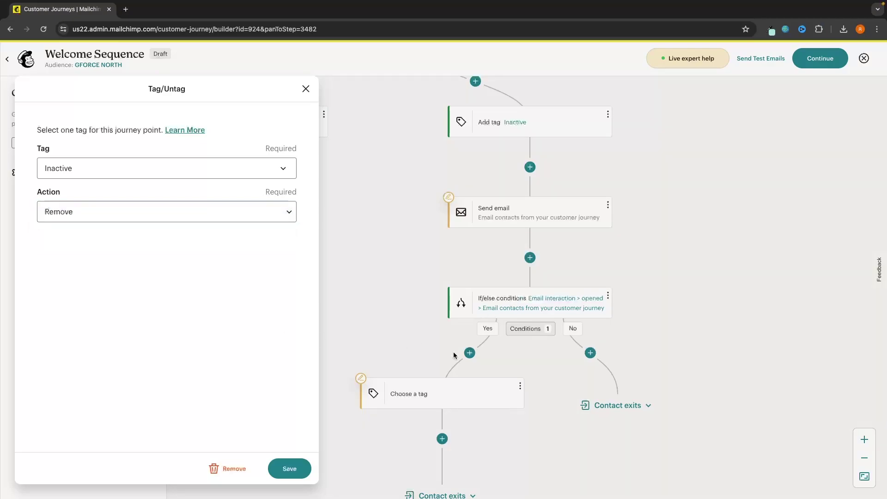
pyautogui.click(295, 472)
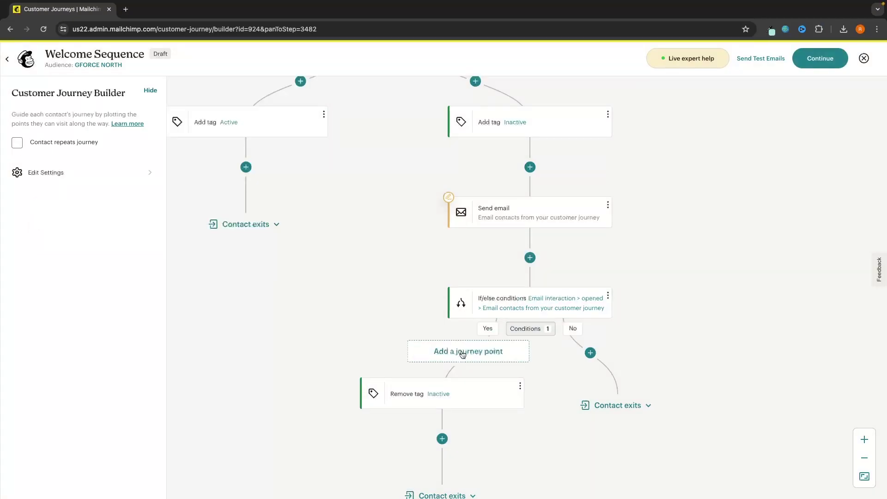
# Add a Tag/Untag action below the Inactive tag removal that adds the existing tag "Active", and save it
pyautogui.scroll(-2, 444, 413)
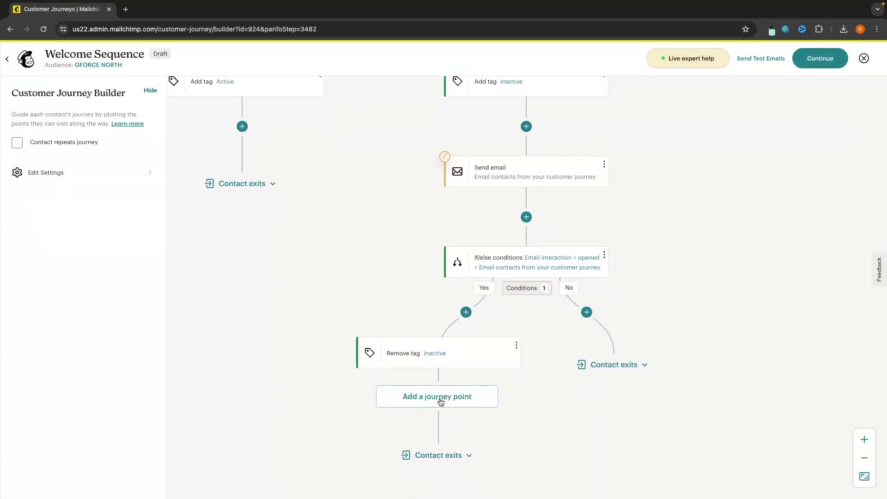
pyautogui.click(439, 398)
pyautogui.scroll(-5, 784, 403)
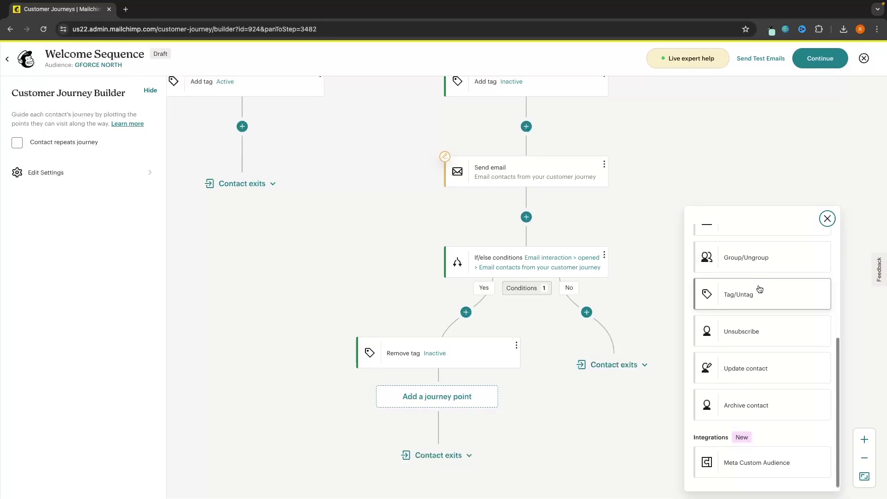
pyautogui.scroll(1, 758, 291)
pyautogui.click(737, 303)
pyautogui.click(88, 170)
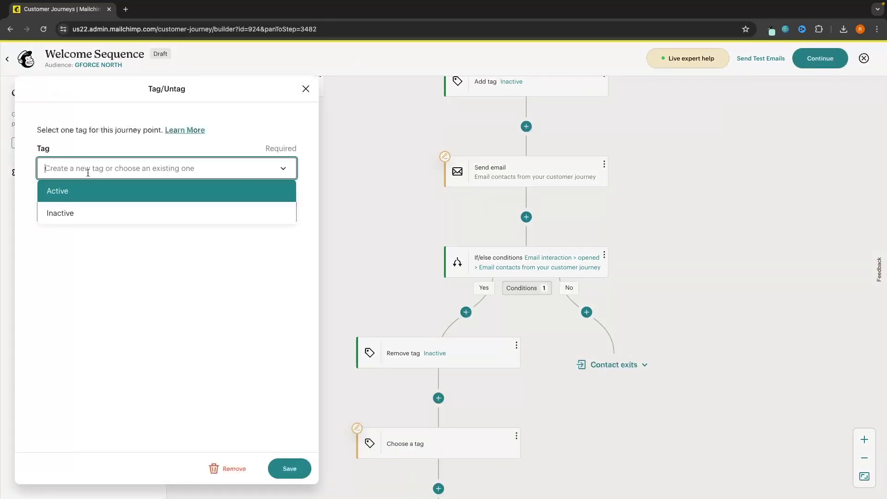
pyautogui.click(86, 195)
pyautogui.click(118, 217)
pyautogui.click(89, 222)
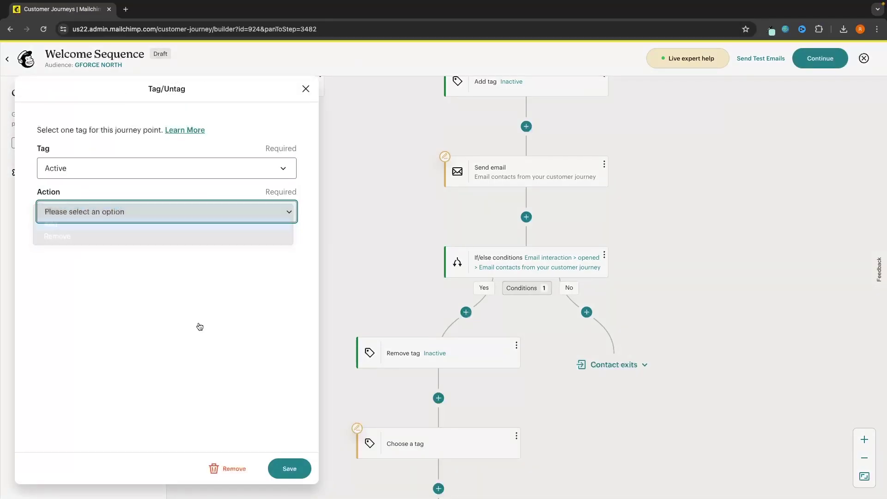
pyautogui.click(289, 469)
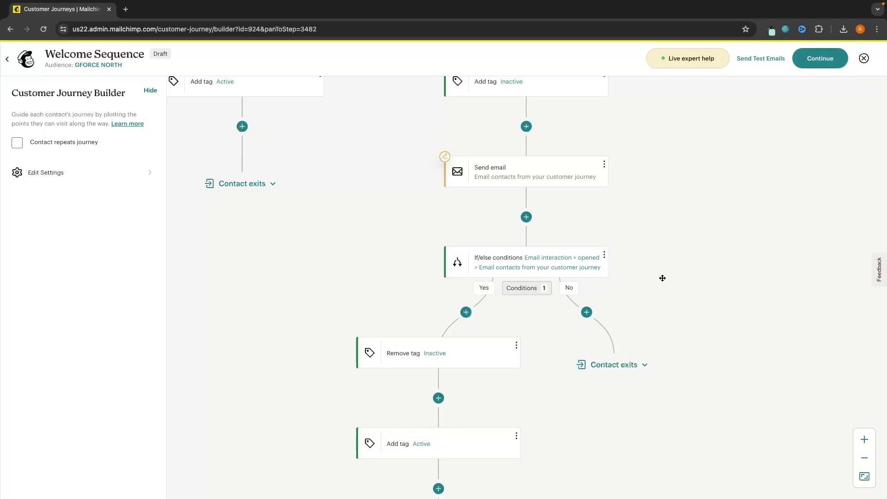
# Add an Unsubscribe action on the No branch of the second If/Else rule and save it
pyautogui.click(608, 314)
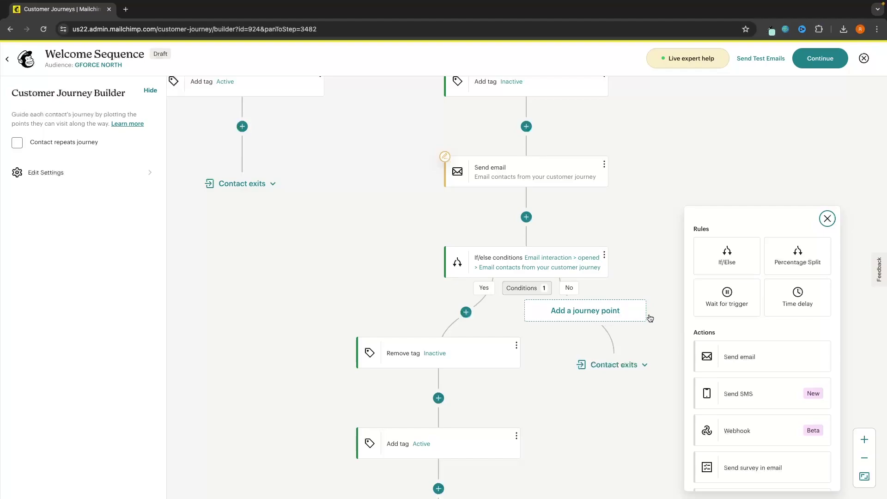
pyautogui.scroll(-5, 734, 351)
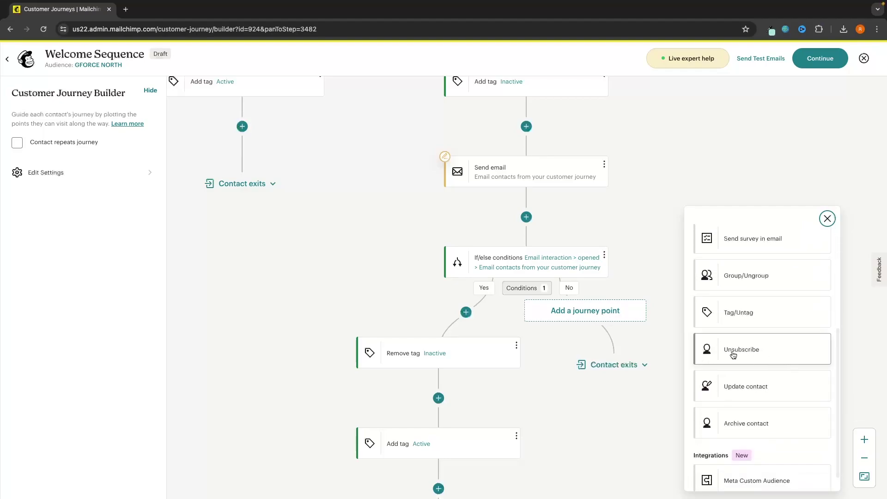
pyautogui.click(769, 351)
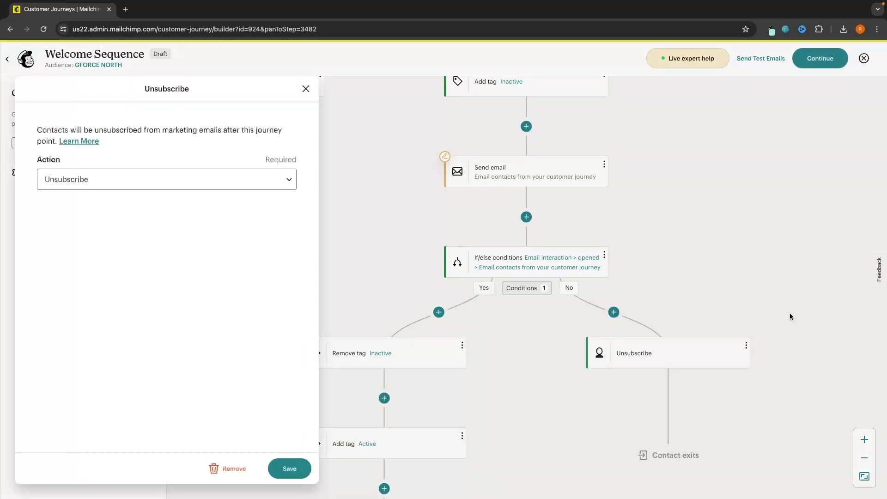
pyautogui.click(290, 468)
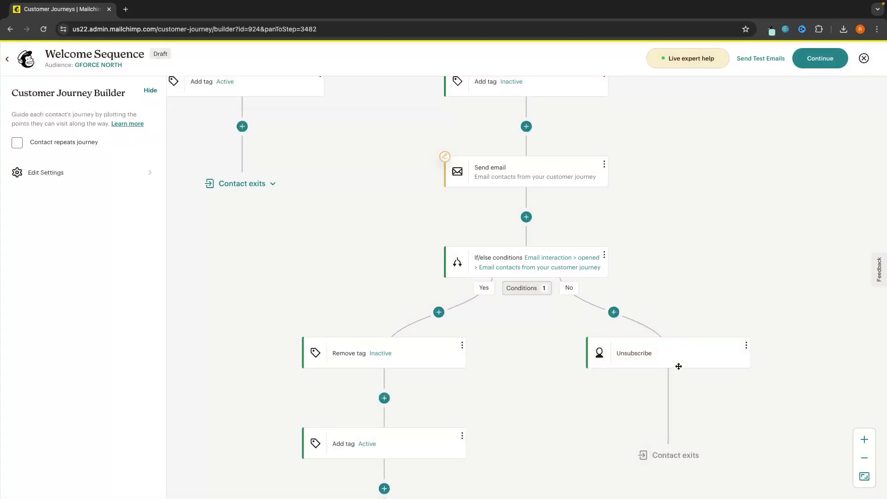
# Add a Percentage Split rule after the Active tag on the first If/Else rule's Yes branch, with 70% to A and 30% to B
pyautogui.scroll(5, 725, 287)
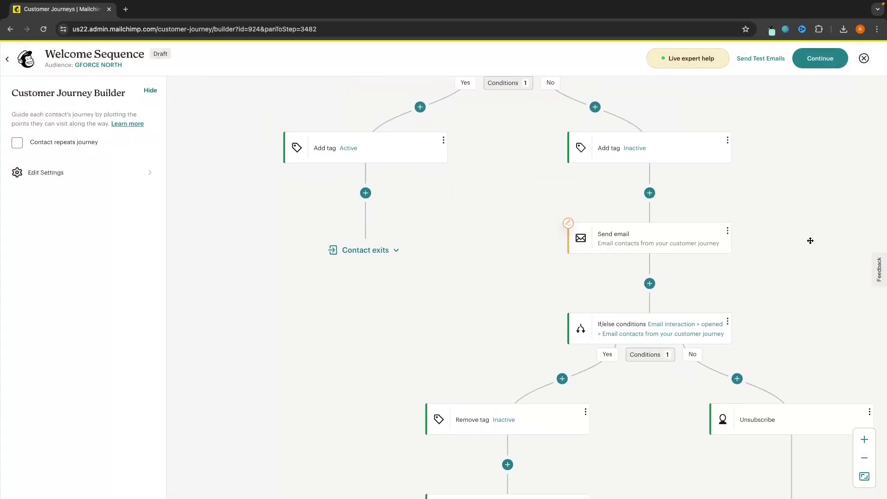
pyautogui.scroll(5, 803, 338)
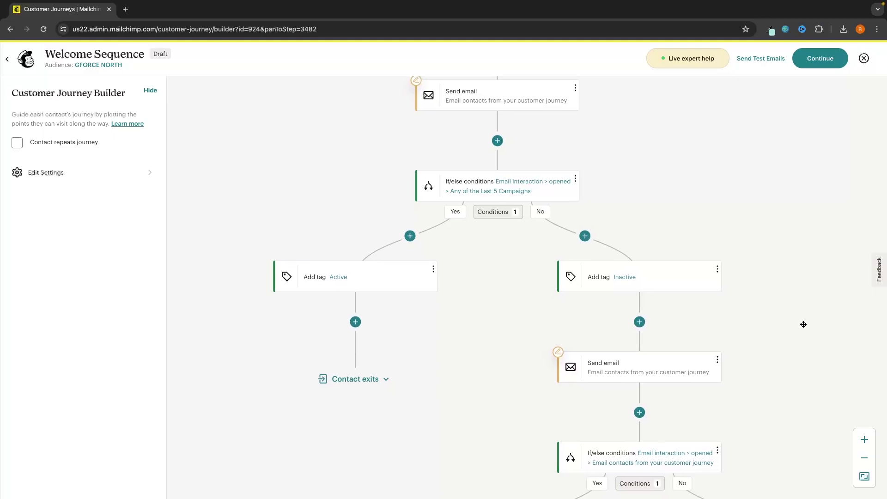
pyautogui.scroll(-5, 803, 323)
pyautogui.scroll(5, 493, 293)
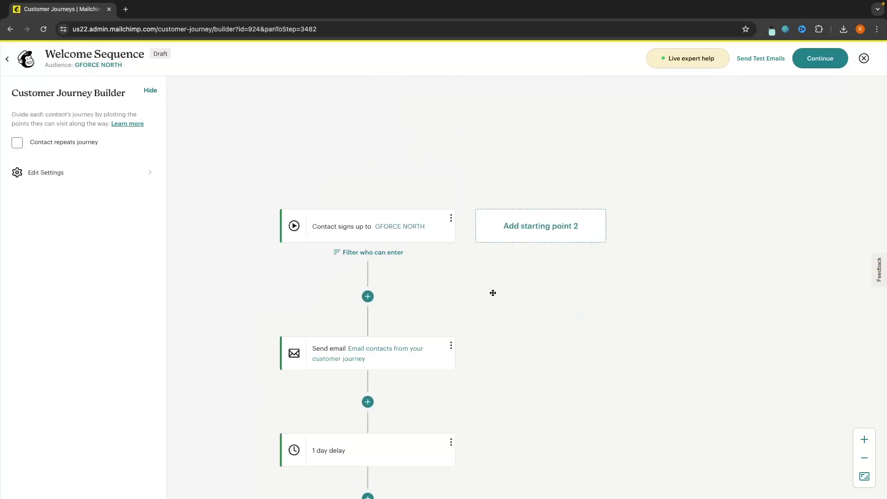
pyautogui.scroll(-5, 560, 259)
pyautogui.scroll(-2, 550, 194)
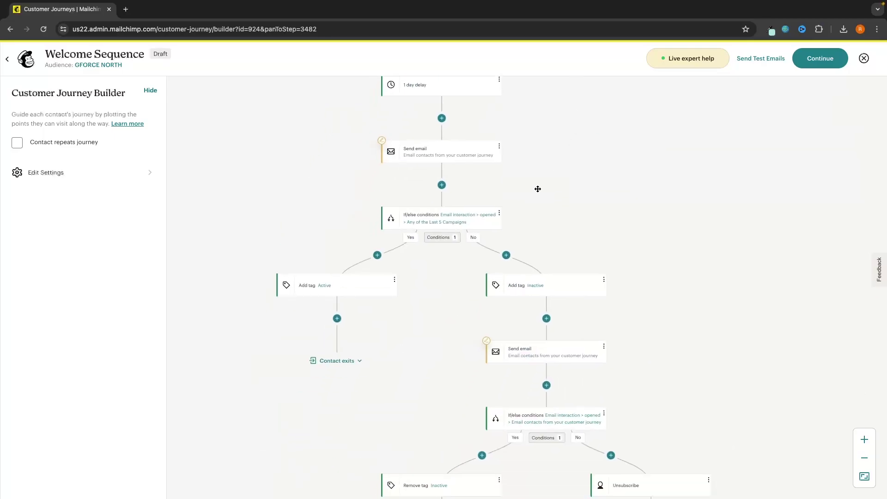
pyautogui.click(337, 317)
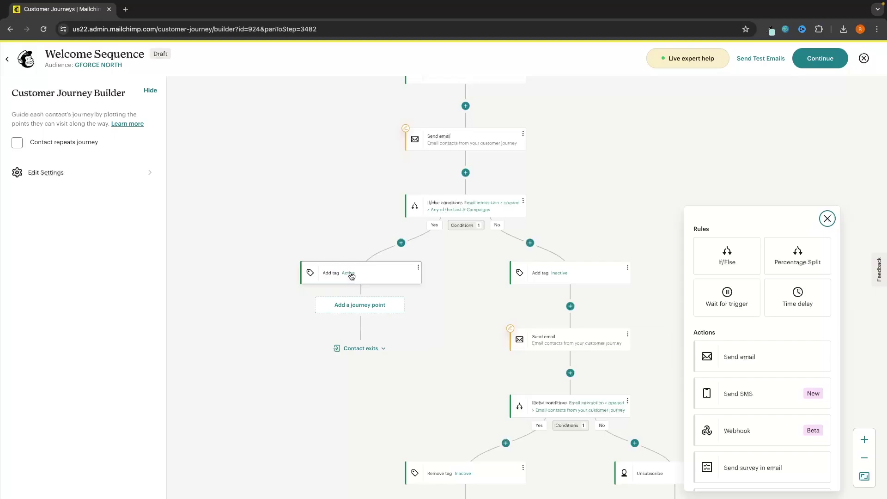
pyautogui.click(807, 263)
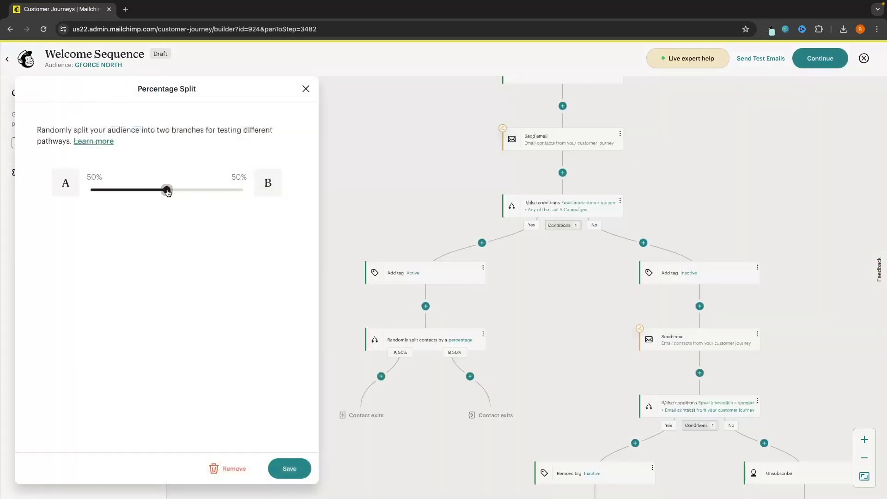
pyautogui.moveTo(166, 189); pyautogui.dragTo(192, 195)
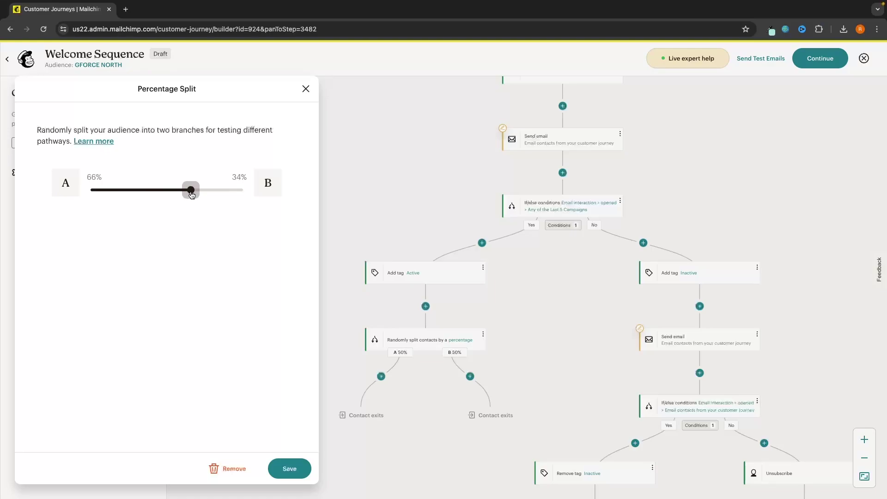
pyautogui.moveTo(191, 195); pyautogui.dragTo(198, 195)
pyautogui.click(287, 469)
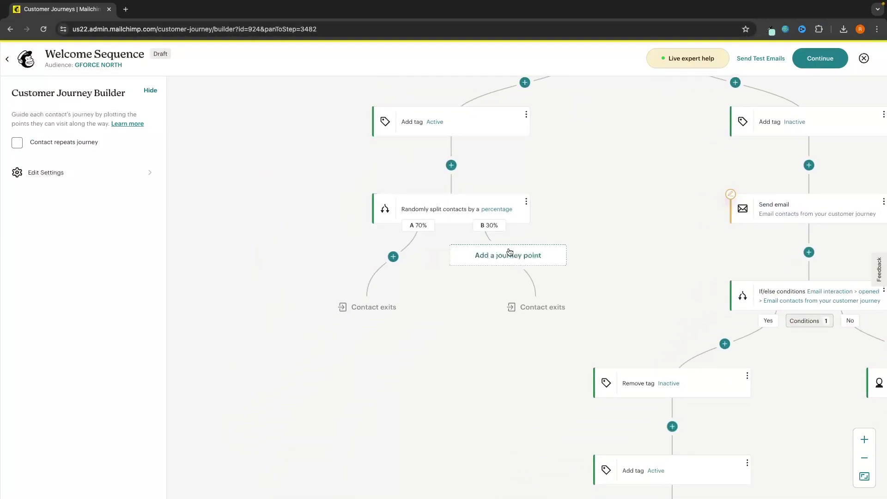
# Try adding a Send SMS action on the percentage split's B branch and delete that journey point
pyautogui.click(403, 255)
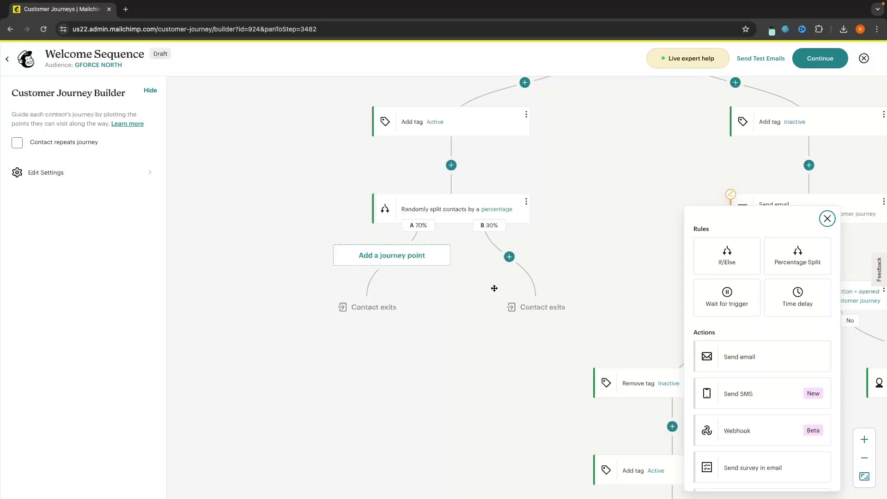
pyautogui.moveTo(419, 309); pyautogui.dragTo(419, 309)
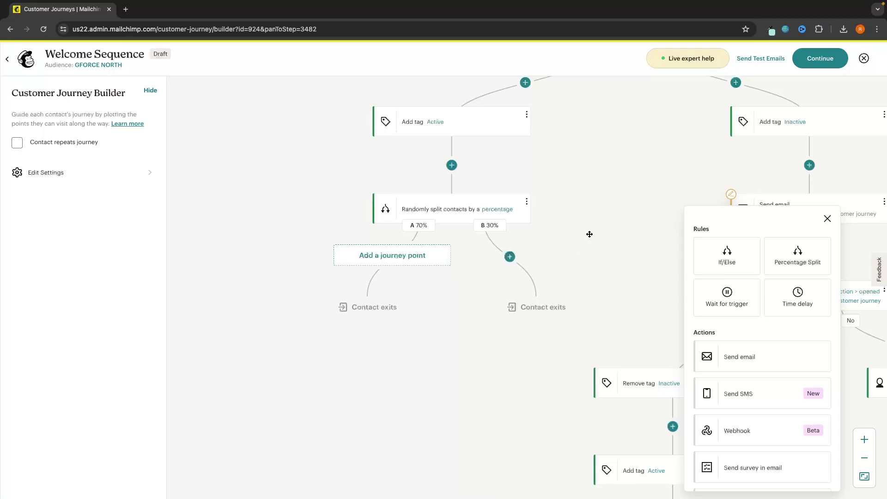
pyautogui.click(500, 257)
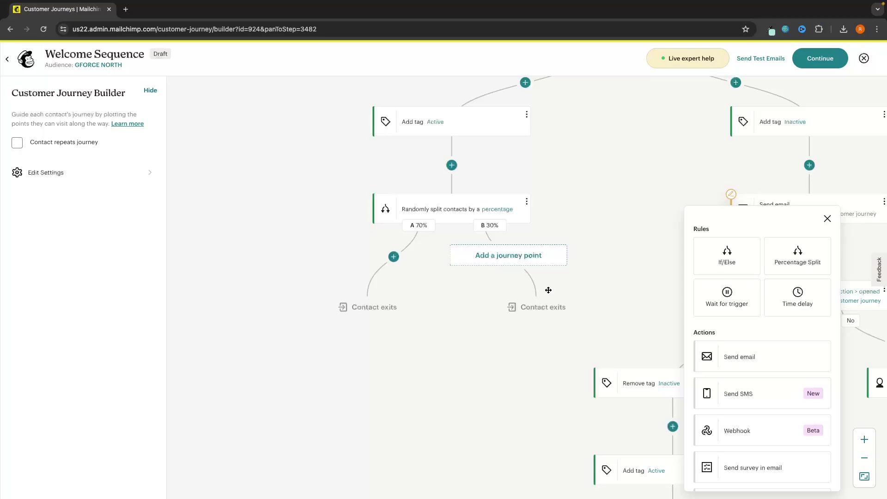
pyautogui.scroll(-1, 717, 292)
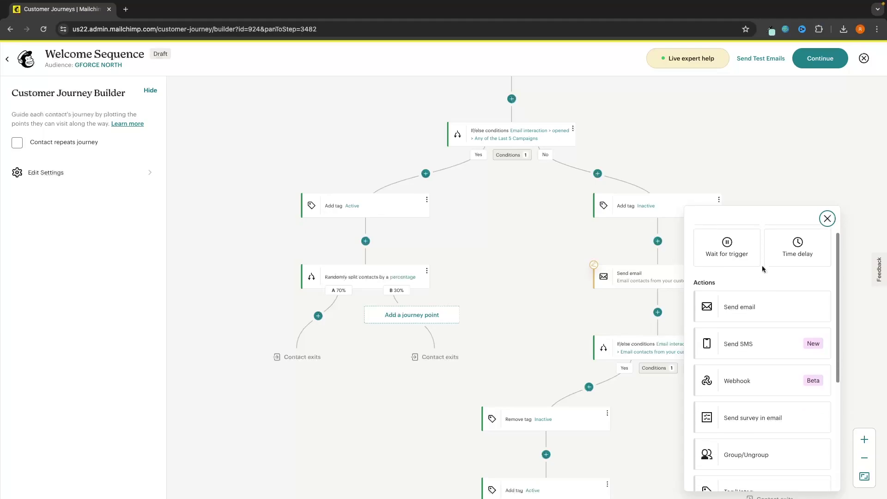
pyautogui.click(749, 347)
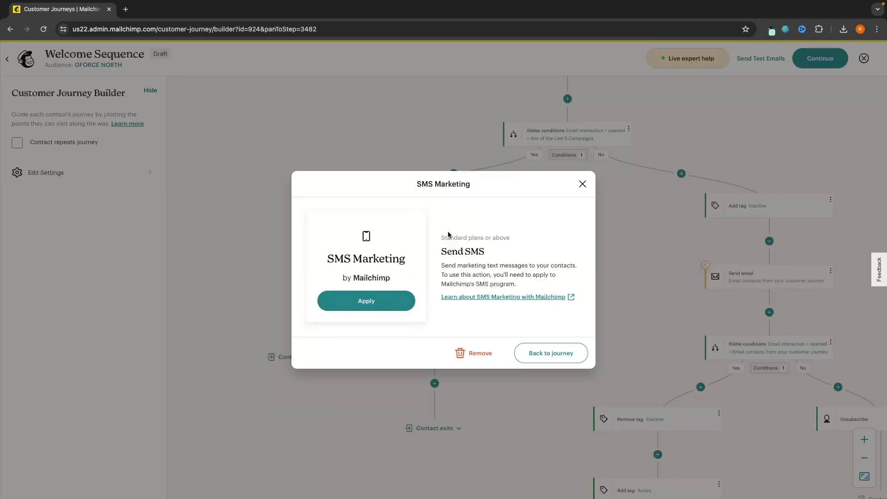
pyautogui.click(583, 183)
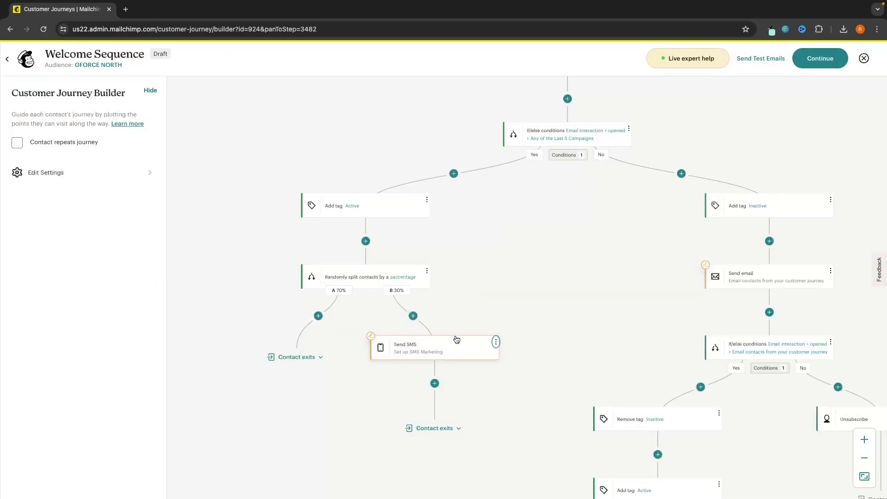
pyautogui.click(496, 342)
pyautogui.click(517, 382)
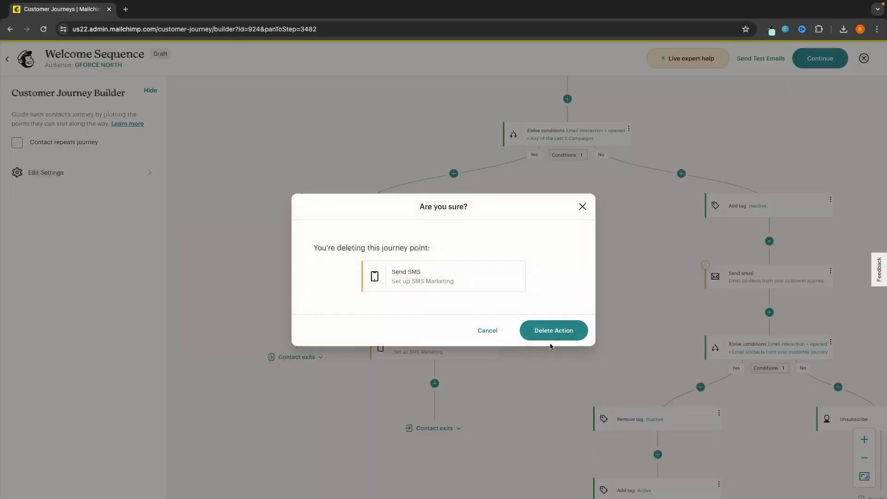
pyautogui.click(555, 331)
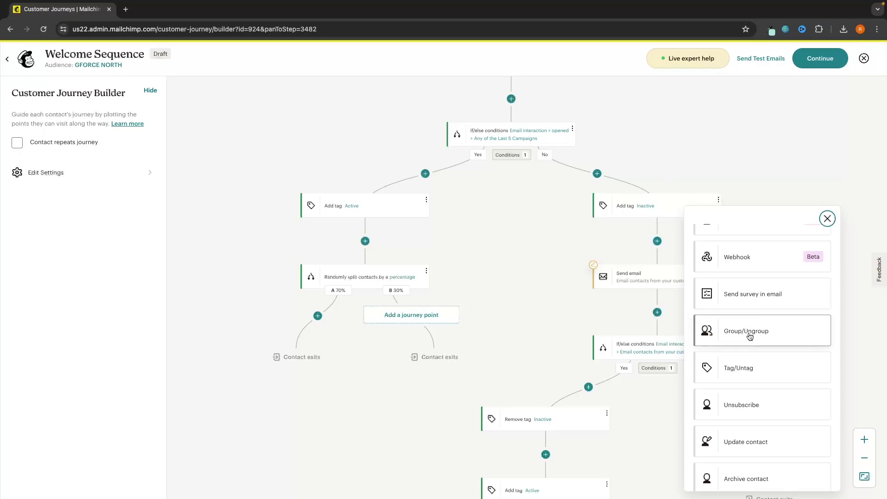
# Examine the rules and actions available as a journey point for the percentage split's B branch
pyautogui.moveTo(764, 329); pyautogui.dragTo(394, 352)
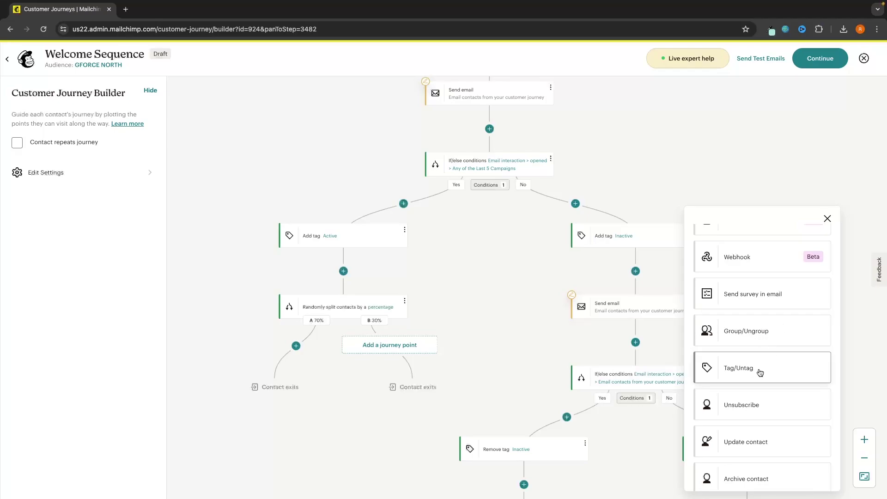
pyautogui.scroll(-2, 754, 351)
pyautogui.scroll(-1, 739, 365)
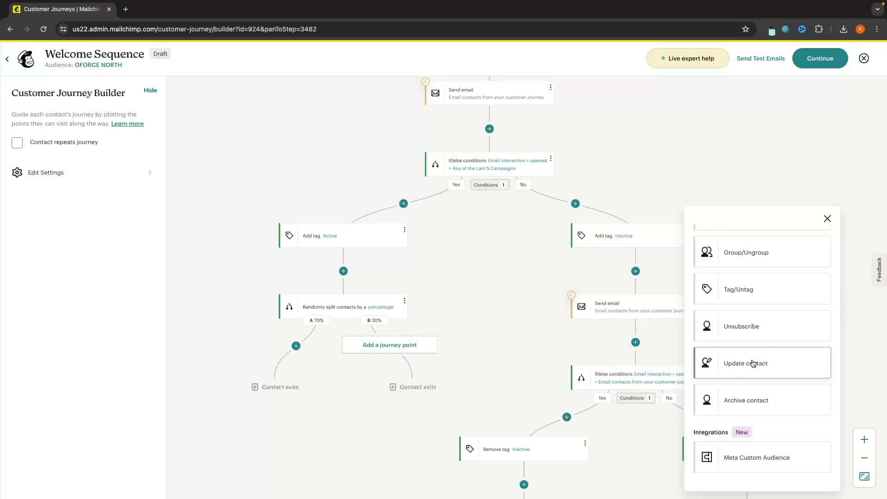
pyautogui.moveTo(753, 363); pyautogui.dragTo(590, 253)
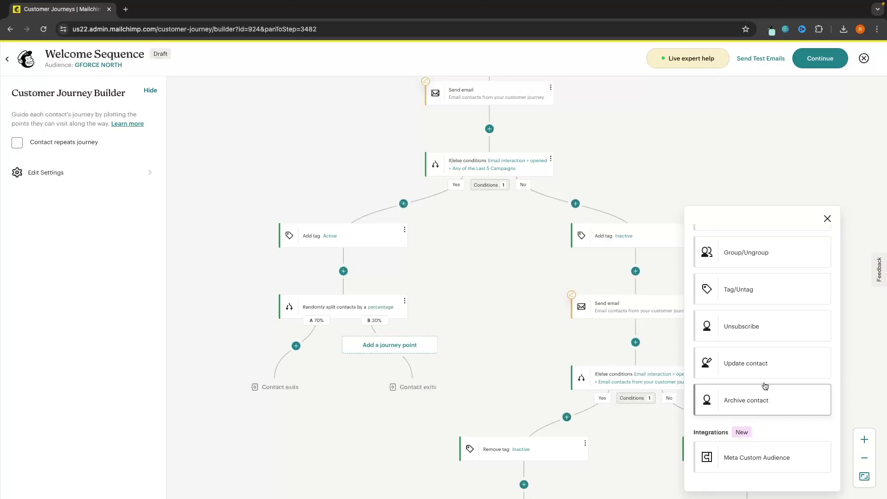
pyautogui.scroll(4, 742, 388)
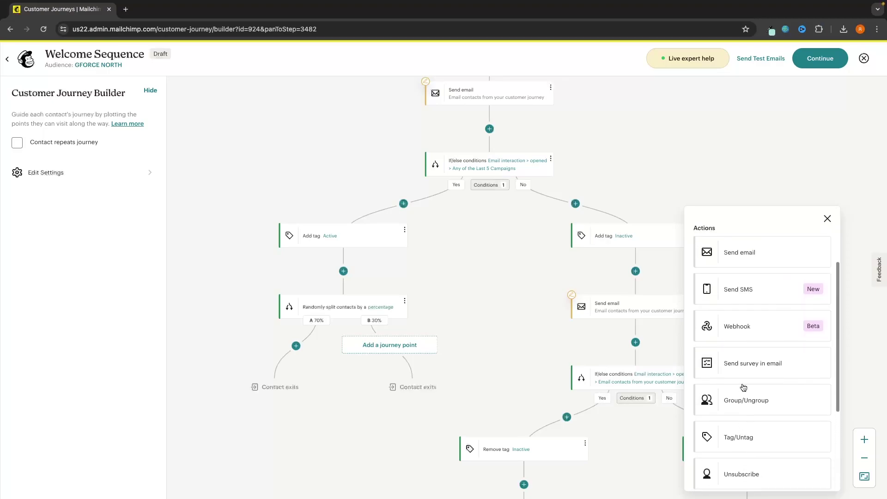
pyautogui.scroll(2, 743, 388)
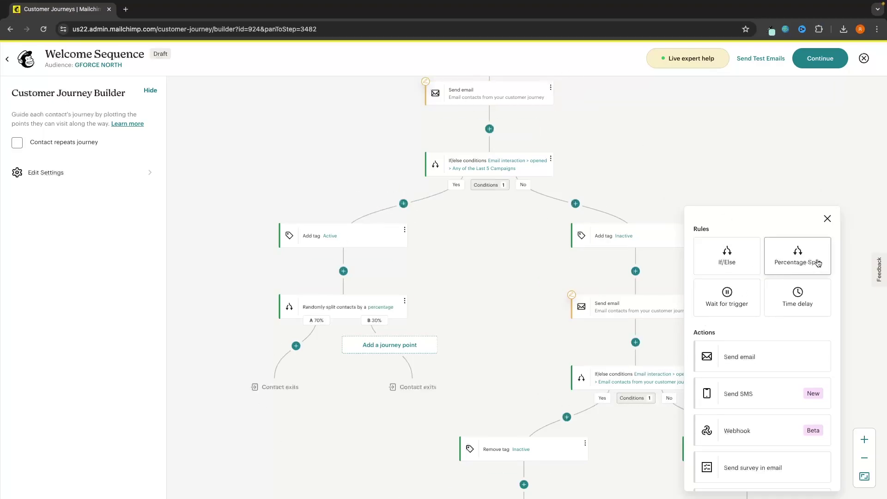
# Try adding a Send survey in email action on the percentage split's B branch and delete that journey point
pyautogui.scroll(-2, 806, 296)
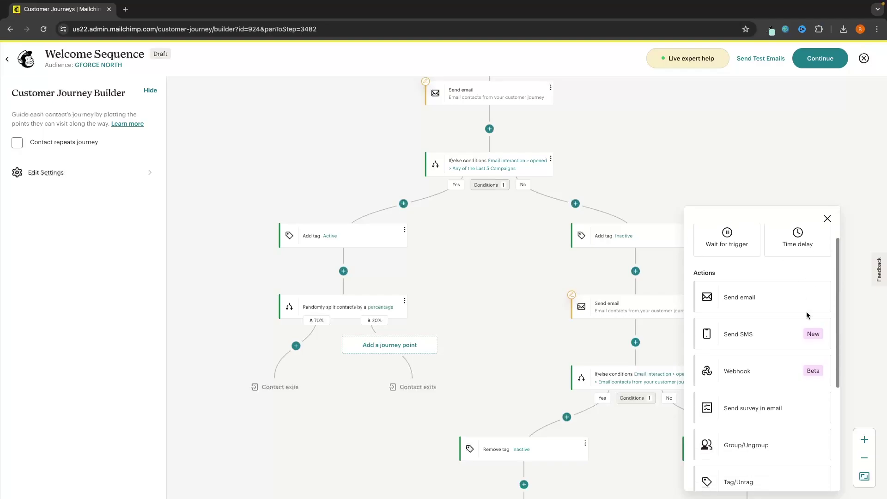
pyautogui.scroll(-2, 762, 332)
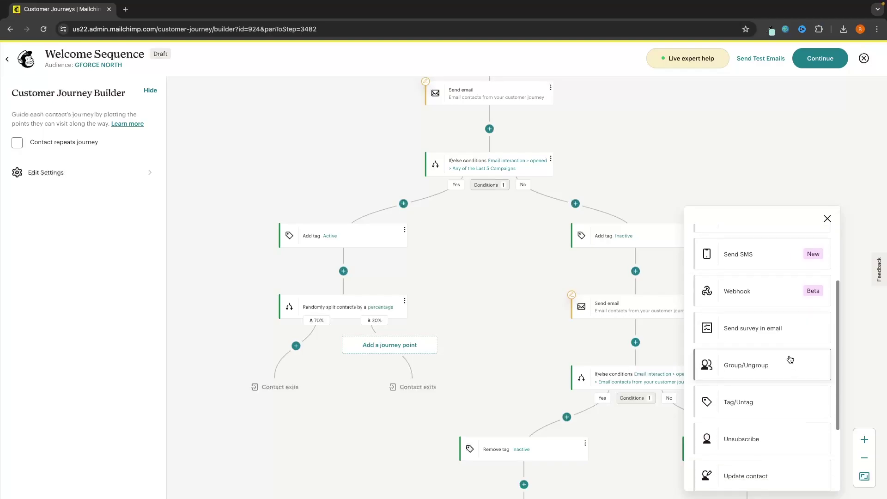
pyautogui.click(773, 333)
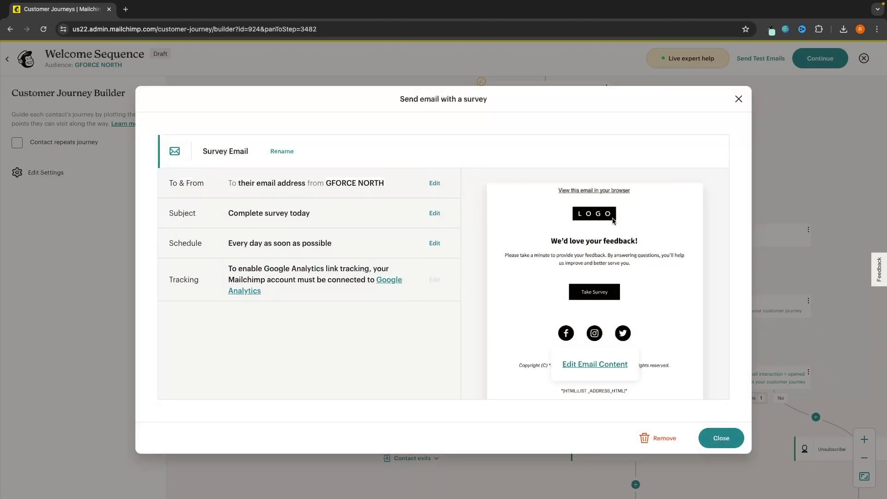
pyautogui.click(739, 99)
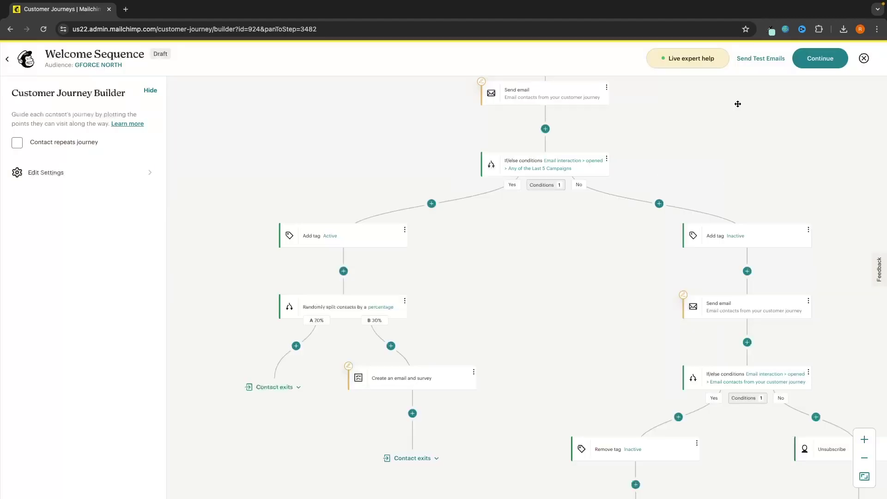
pyautogui.click(474, 372)
pyautogui.click(489, 436)
pyautogui.click(547, 331)
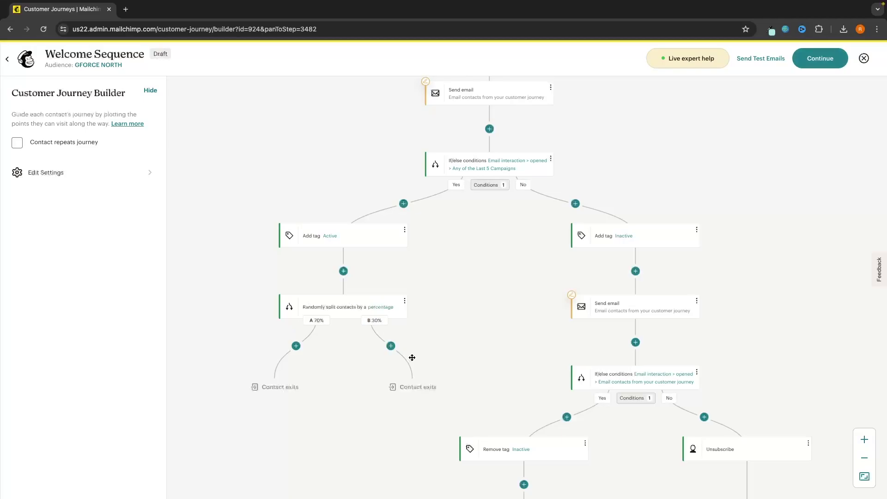
# Examine the actions and integrations available as a journey point for the percentage split's B branch, and view the whole journey map
pyautogui.click(391, 346)
pyautogui.scroll(2, 743, 341)
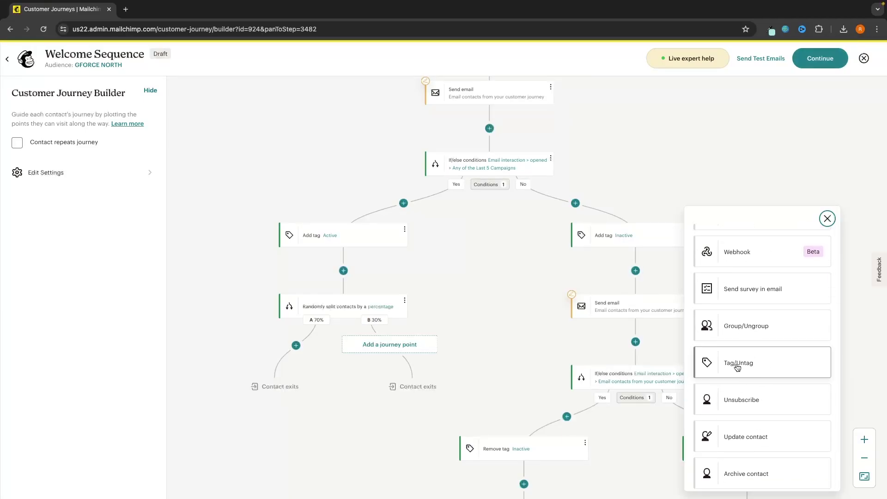
pyautogui.scroll(-2, 759, 401)
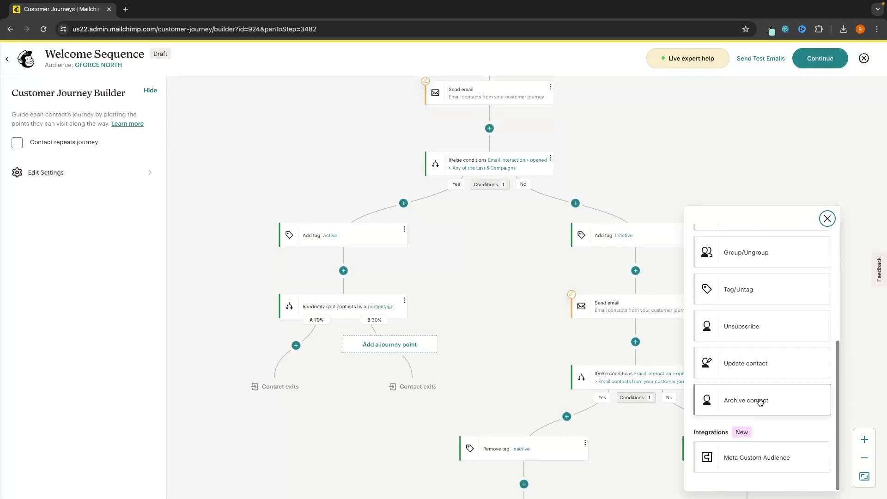
pyautogui.scroll(3, 767, 352)
pyautogui.click(828, 218)
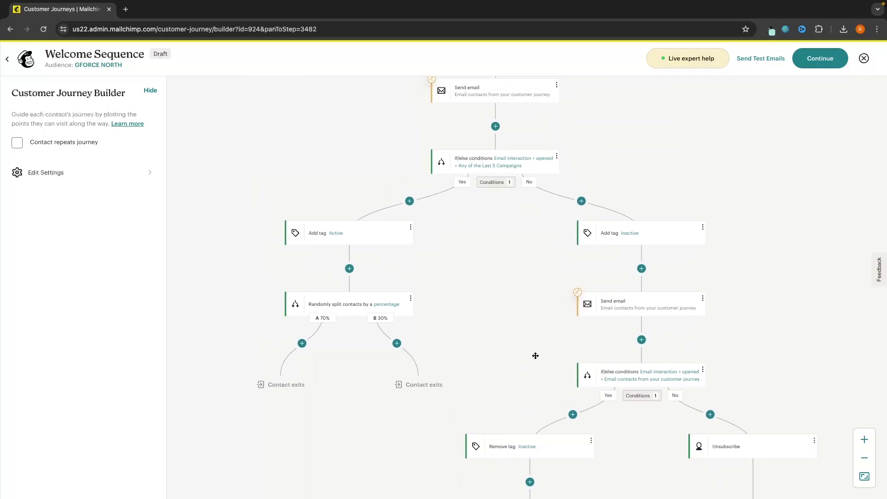
pyautogui.moveTo(535, 356); pyautogui.dragTo(548, 468)
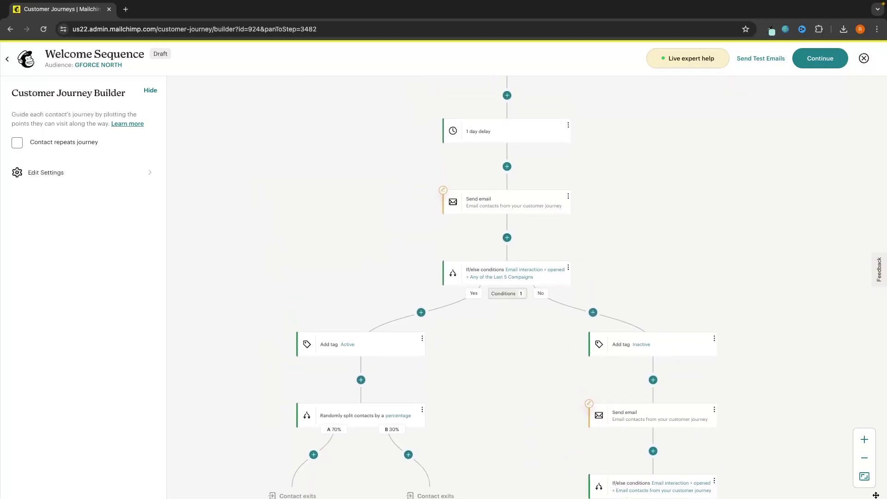
pyautogui.click(864, 458)
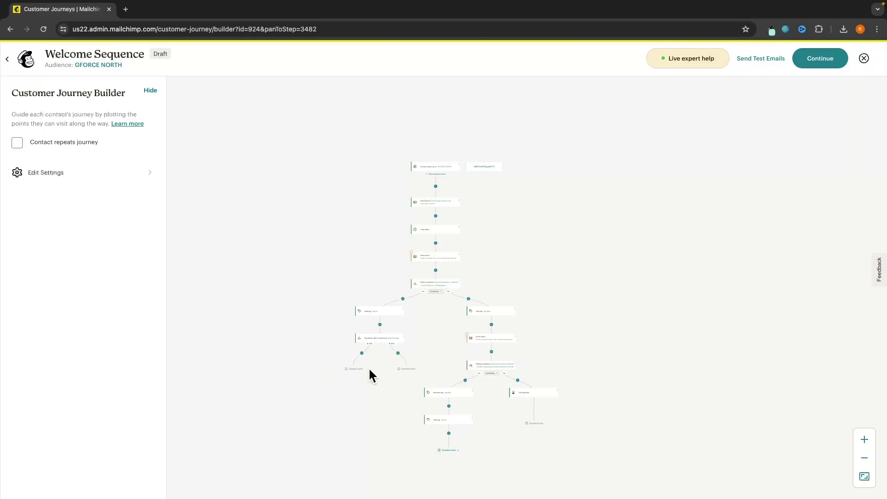
# Delete the Percentage Split rule that follows the Active tag on the If/Else rule's Yes branch
pyautogui.click(864, 440)
pyautogui.click(864, 440)
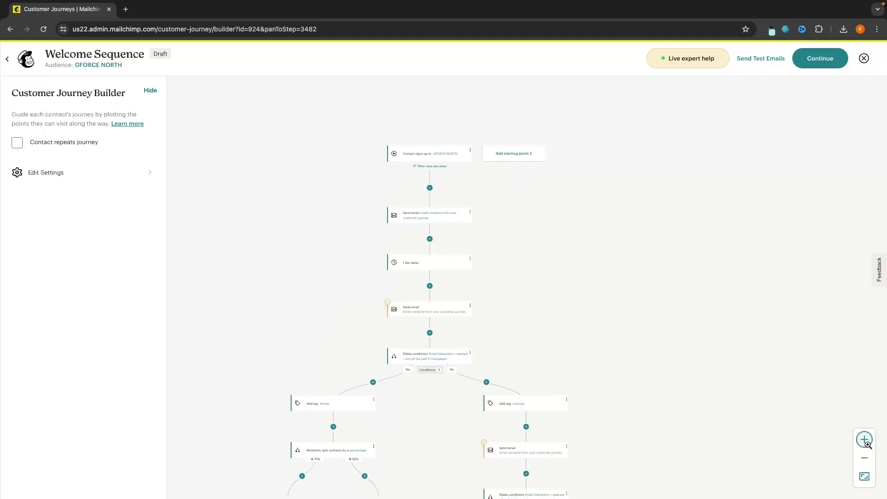
pyautogui.click(866, 440)
pyautogui.click(866, 440)
pyautogui.click(865, 440)
pyautogui.scroll(-6, 555, 271)
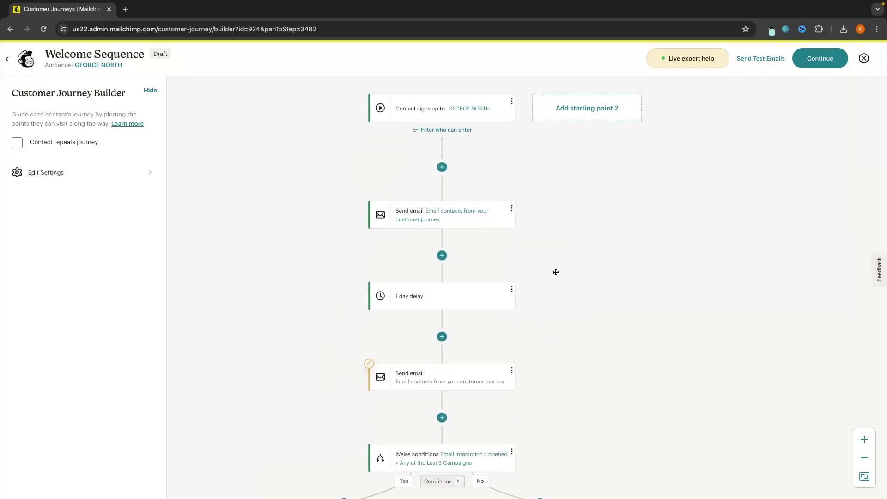
pyautogui.moveTo(624, 232); pyautogui.dragTo(635, 174)
pyautogui.click(389, 349)
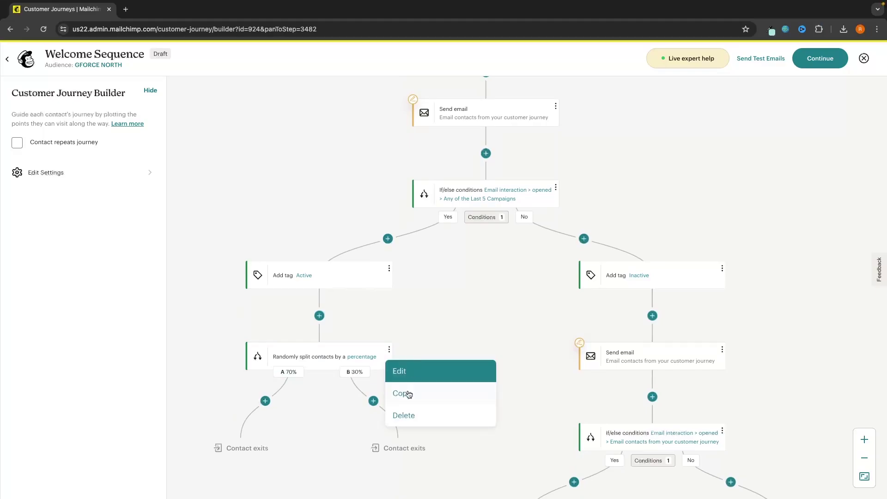
pyautogui.click(406, 414)
pyautogui.click(548, 332)
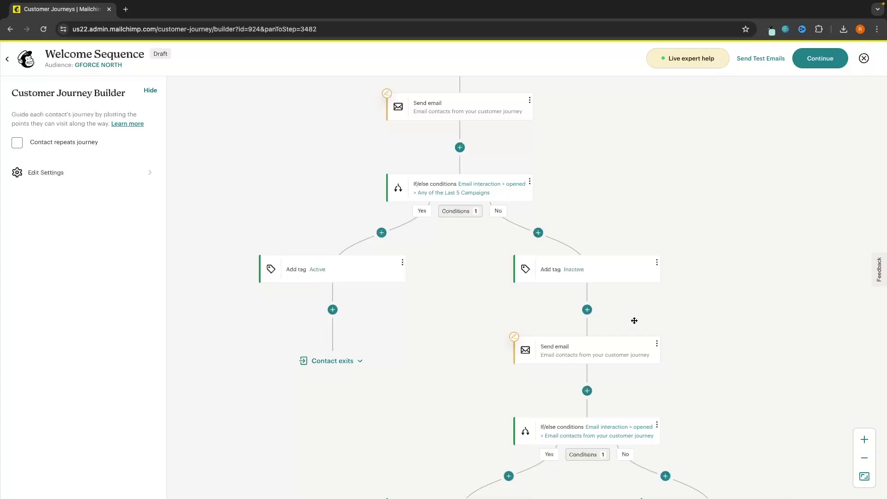
# Delete the Send email action and the second If/Else rule that follow the Inactive tag on the No branch
pyautogui.click(656, 344)
pyautogui.click(682, 410)
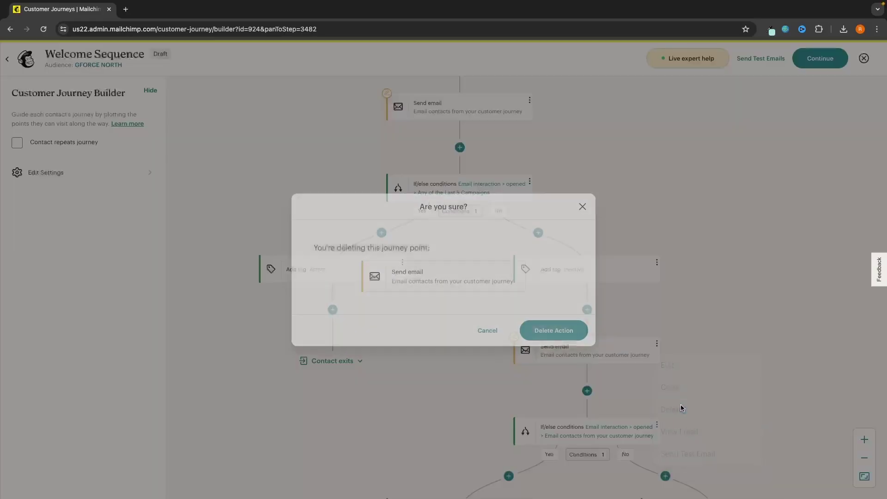
pyautogui.click(564, 331)
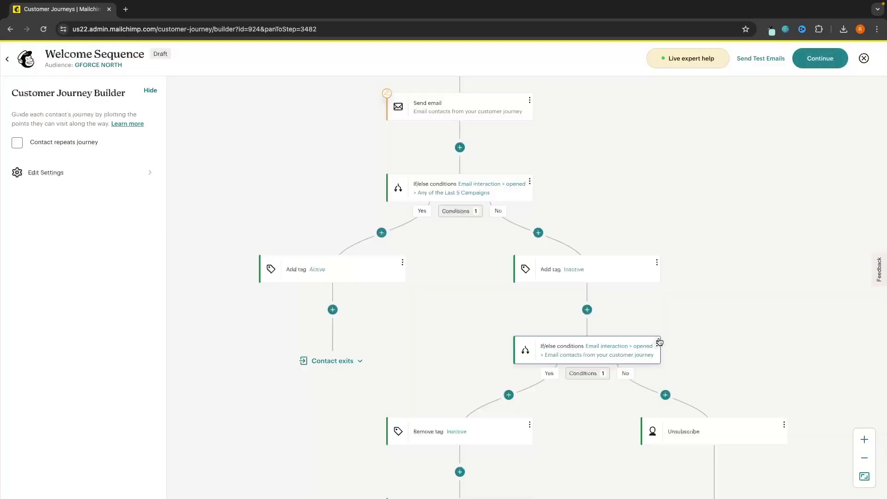
pyautogui.click(657, 343)
pyautogui.click(679, 408)
pyautogui.click(550, 332)
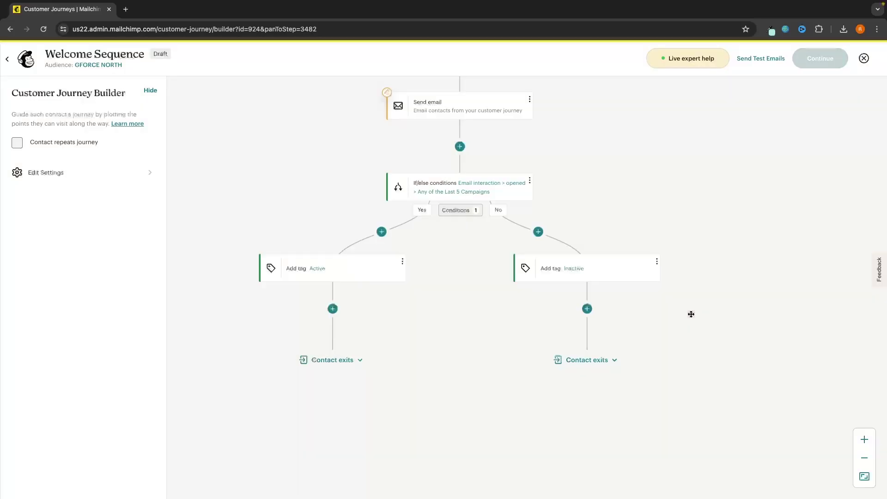
# Review the Welcome Sequence journey from the sign-up starting point down to the Active and Inactive tags
pyautogui.scroll(4, 708, 192)
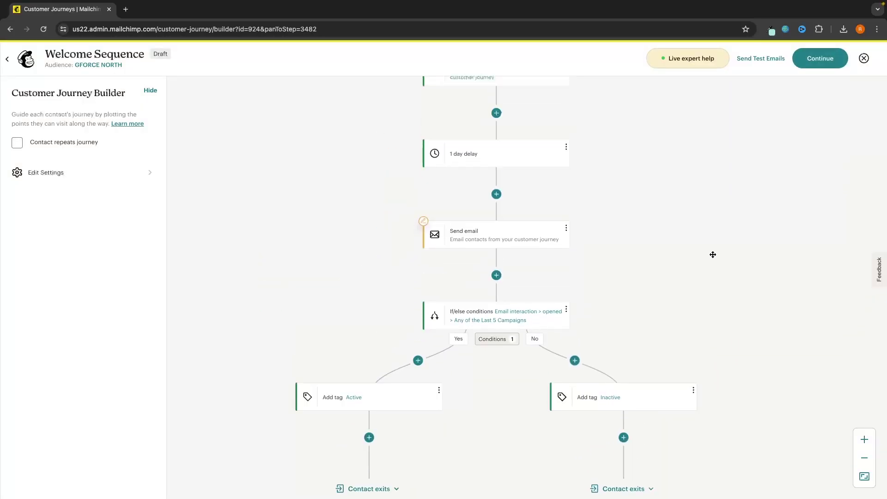
pyautogui.scroll(-3, 620, 277)
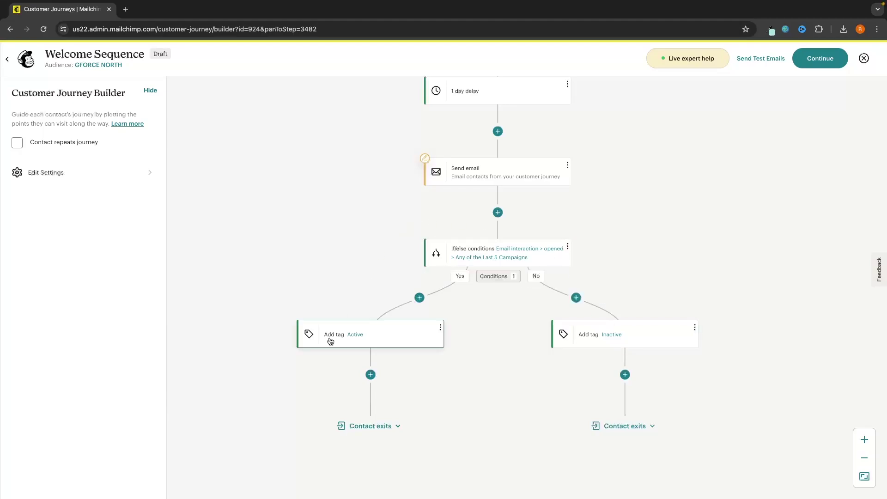
pyautogui.scroll(5, 628, 218)
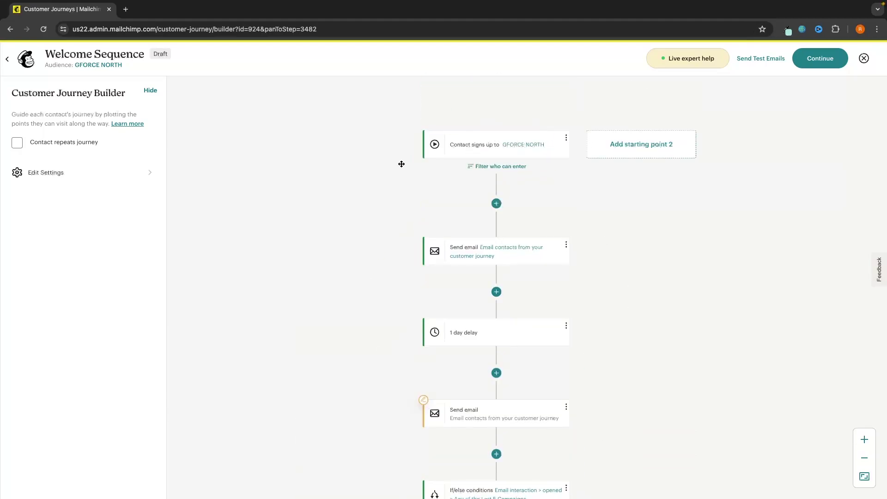
pyautogui.scroll(-1, 660, 226)
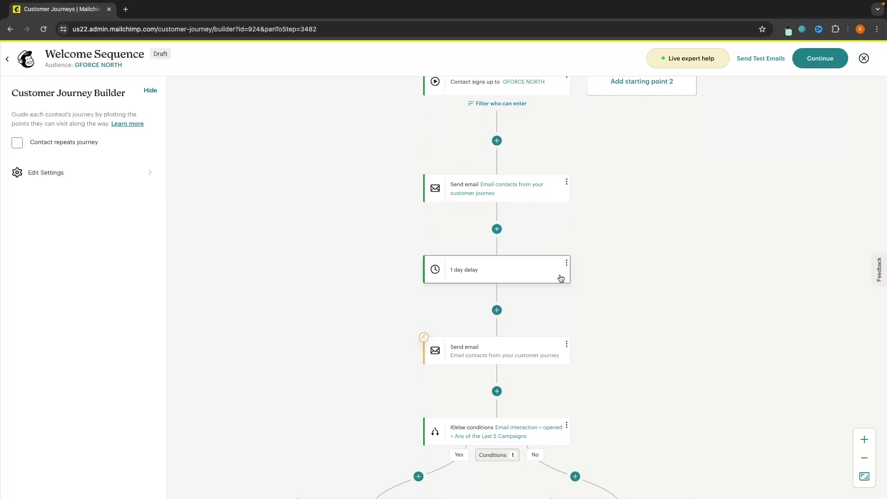
pyautogui.scroll(-1, 626, 246)
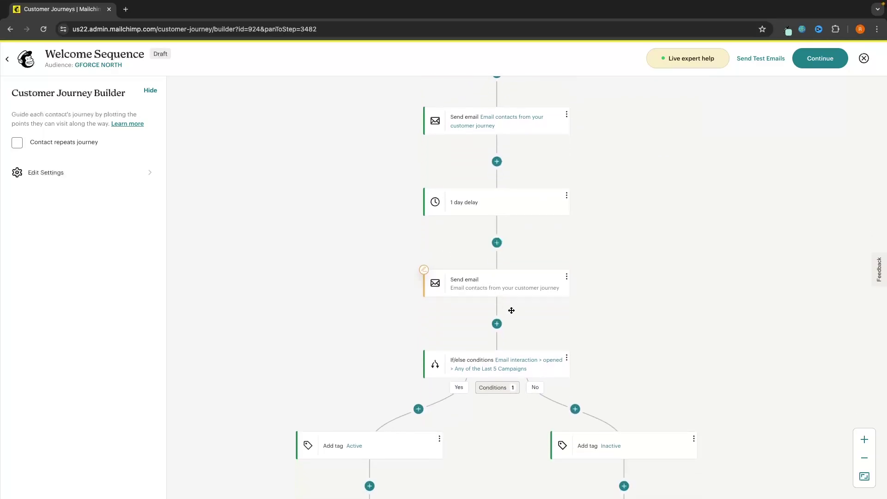
pyautogui.scroll(-1, 513, 305)
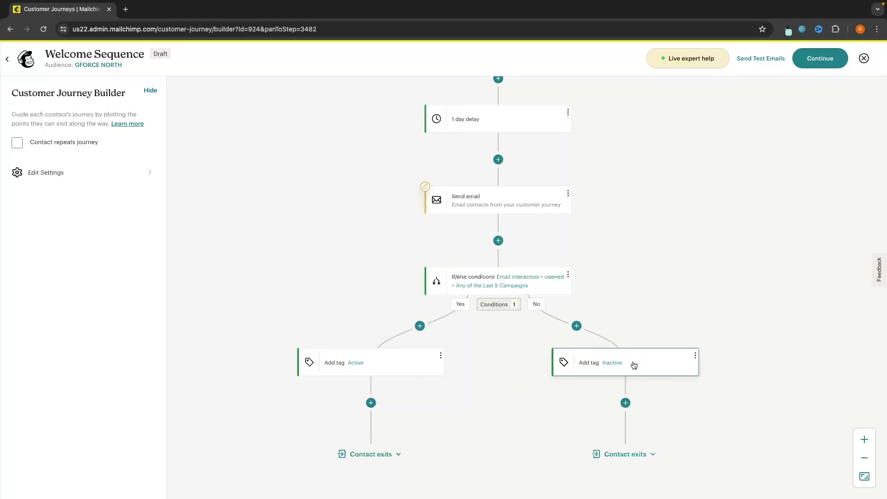
# Leave the Welcome Sequence for the Customer Journeys overview and start building a journey from scratch named Active
pyautogui.click(827, 69)
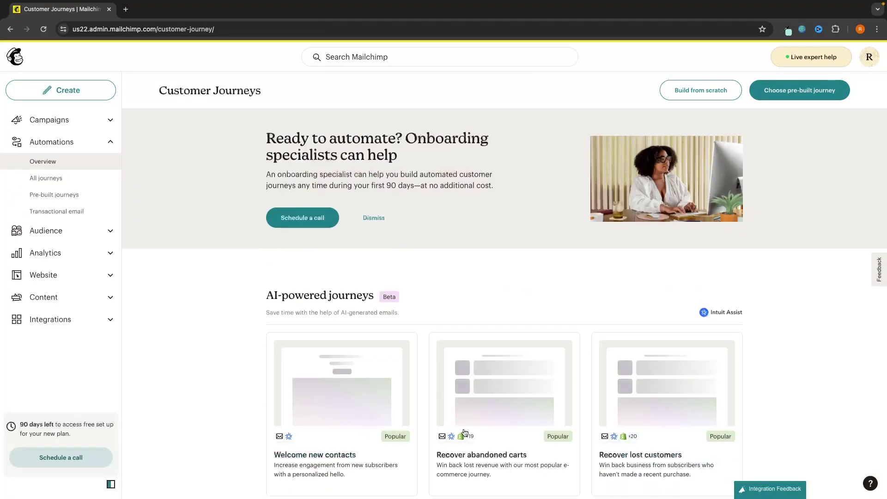
pyautogui.scroll(-1, 502, 320)
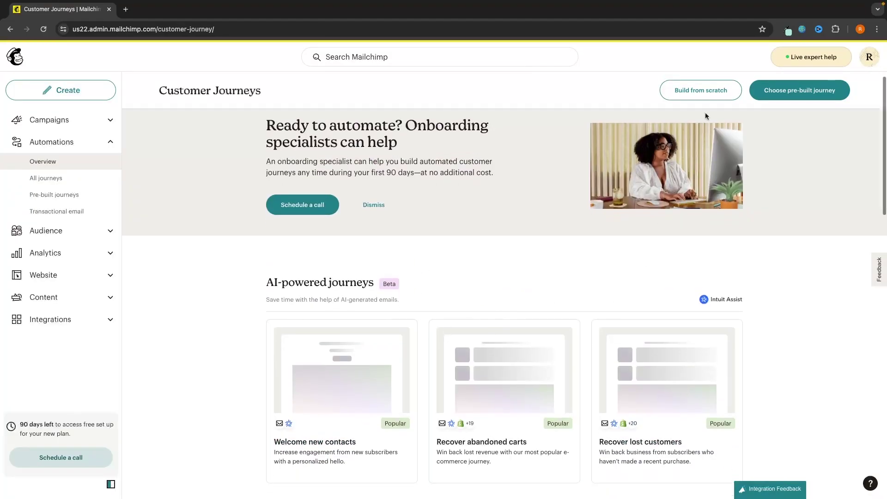
pyautogui.click(689, 92)
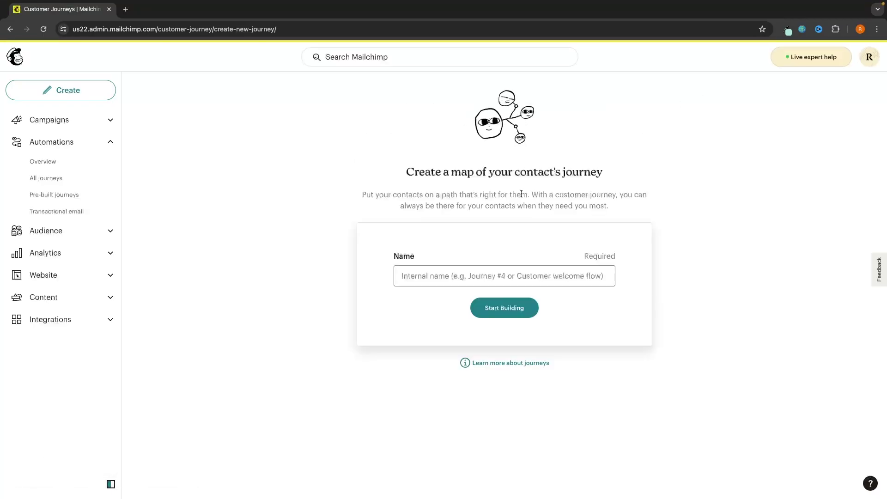
pyautogui.click(487, 283)
pyautogui.write('A')
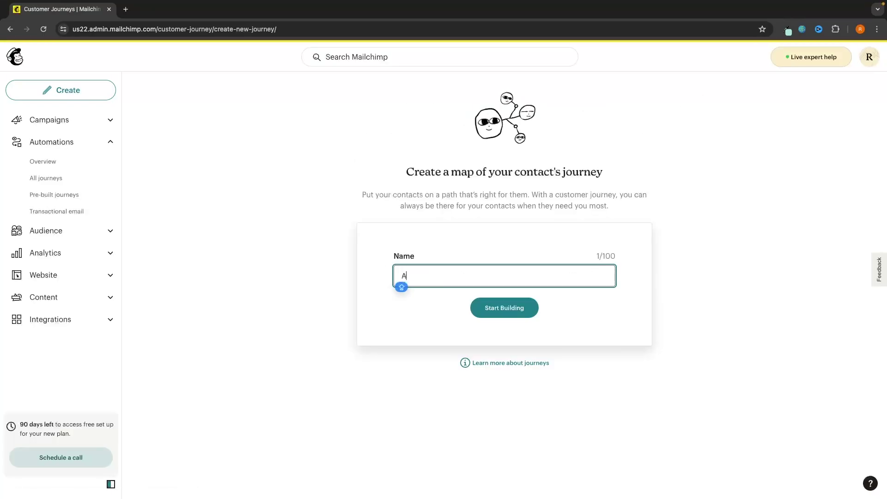
pyautogui.write('ctive')
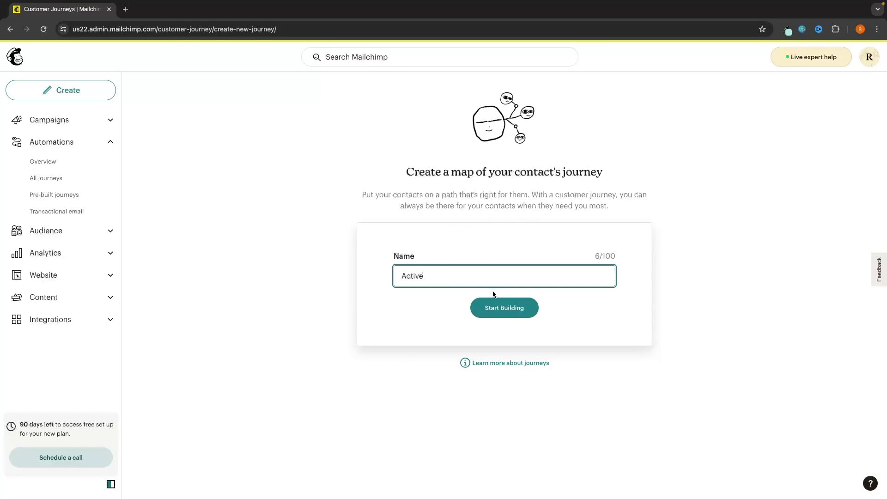
pyautogui.click(498, 310)
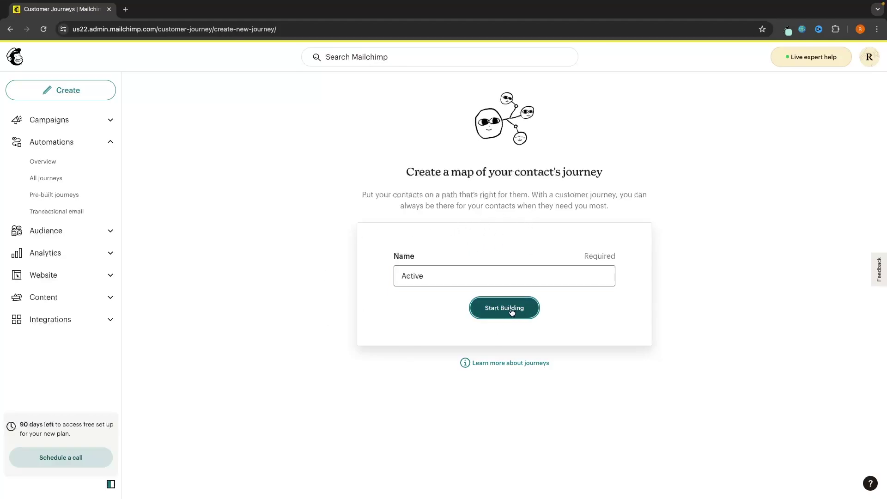
pyautogui.click(512, 313)
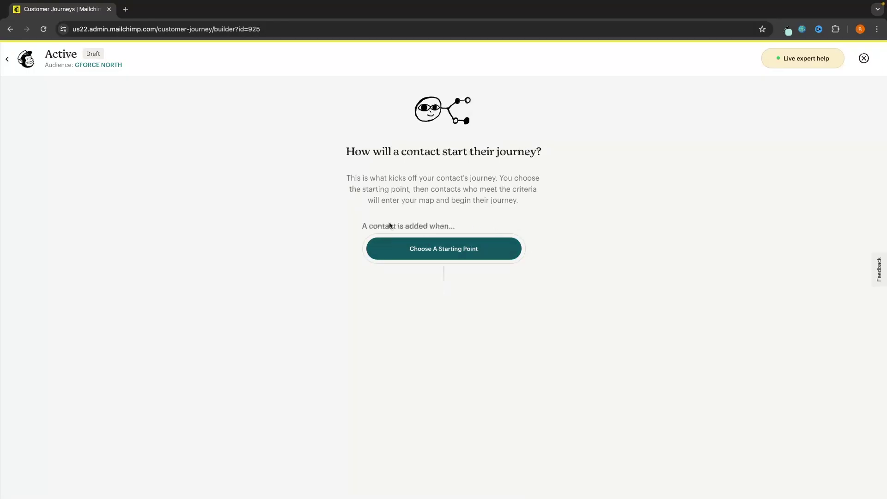
# Set the Active journey's starting point to Tag added with the tag Active, save it and continue
pyautogui.click(407, 250)
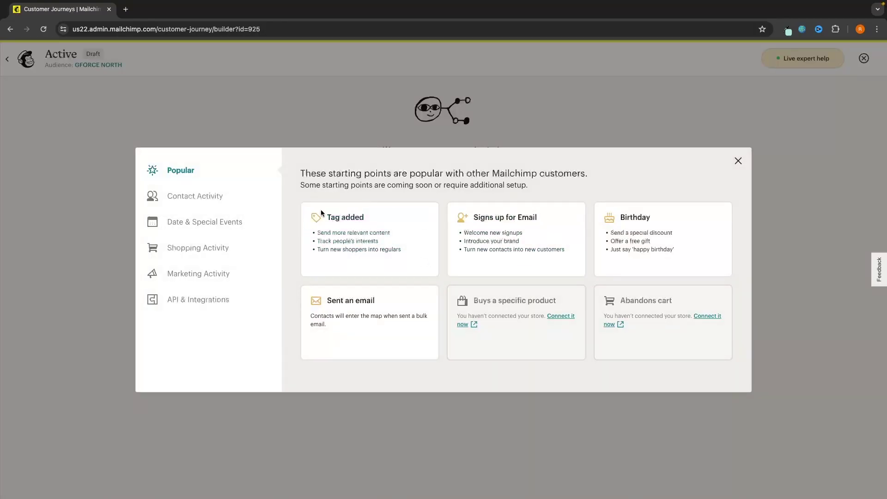
pyautogui.click(367, 213)
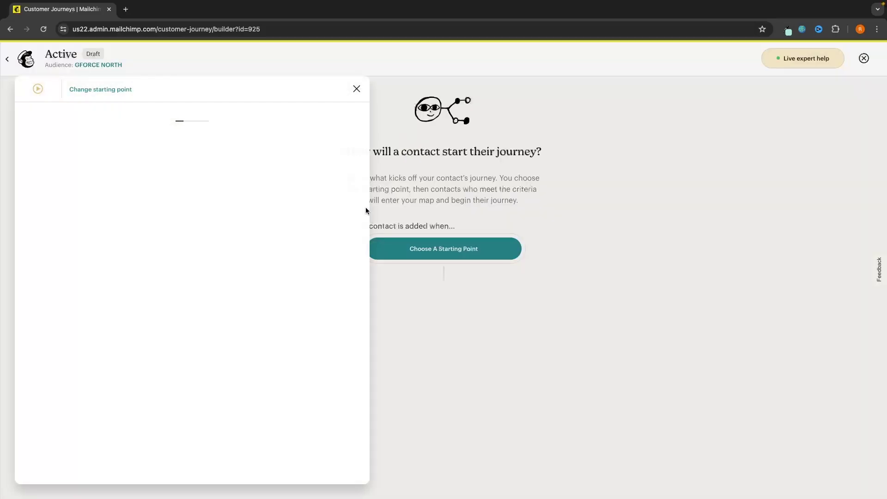
pyautogui.click(173, 169)
pyautogui.click(115, 184)
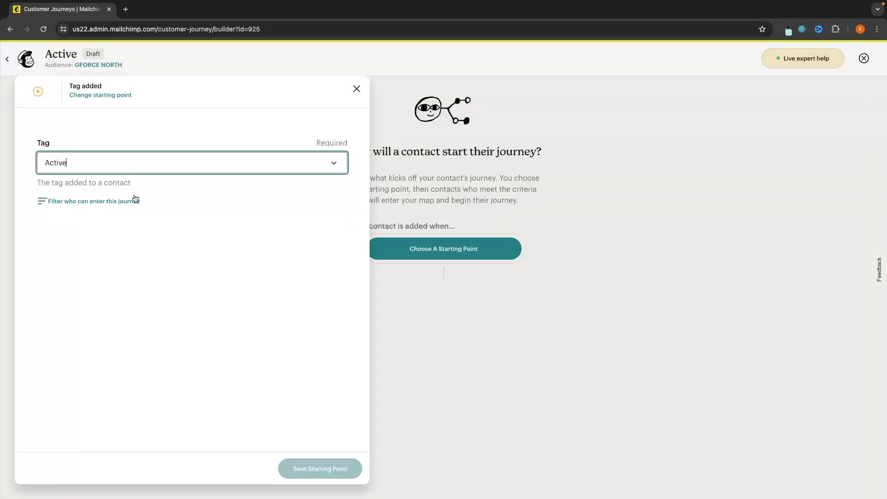
pyautogui.click(303, 464)
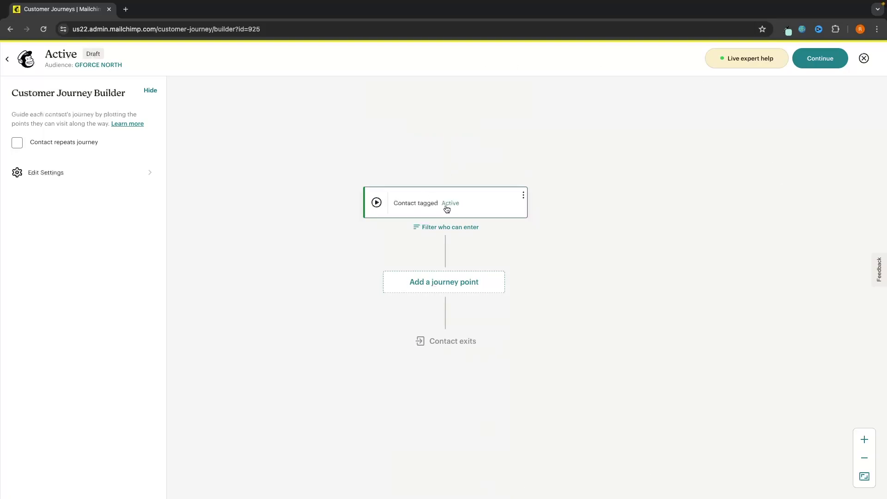
pyautogui.click(821, 58)
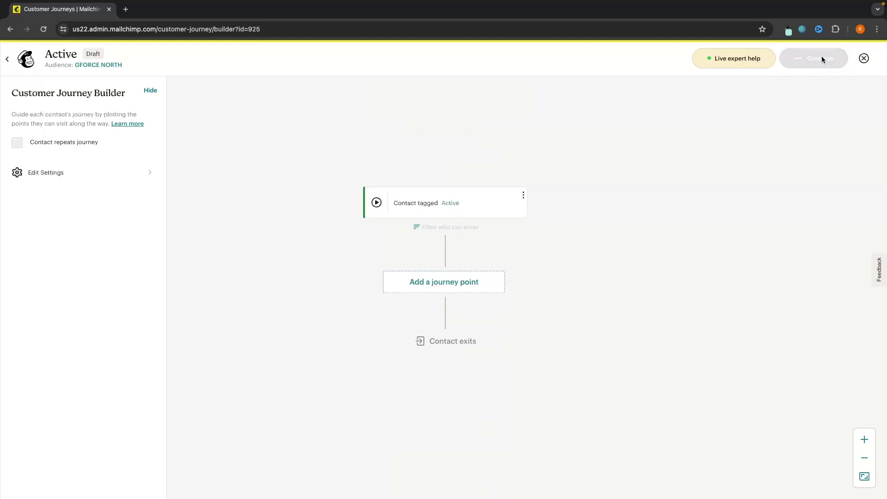
# Leave the Active journey and open the Welcome Sequence draft to review its path down to the Active and Inactive tags
pyautogui.click(21, 67)
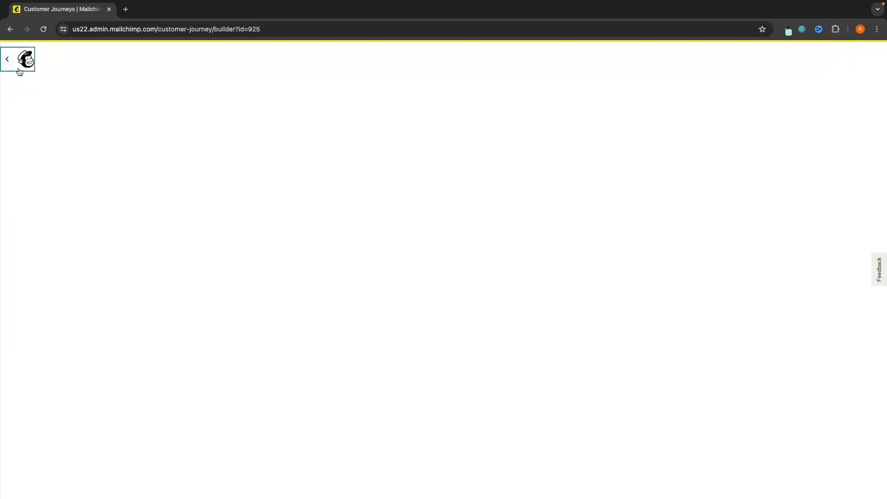
pyautogui.click(7, 58)
pyautogui.click(328, 360)
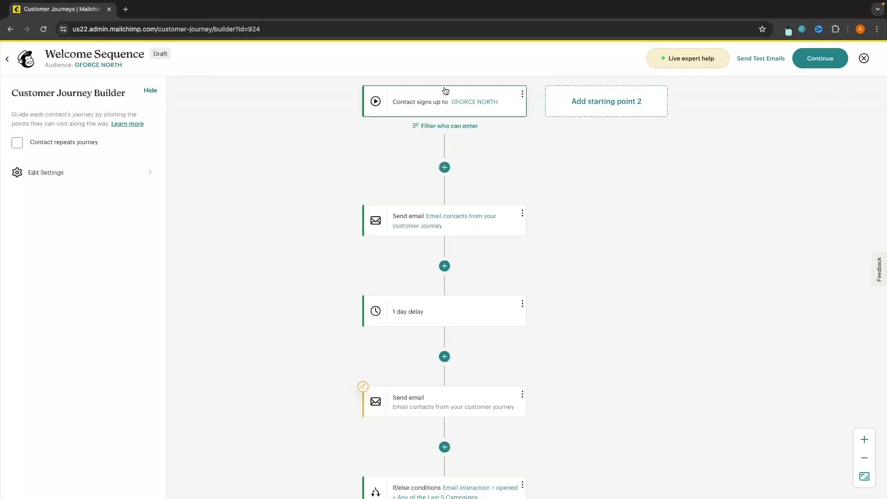
pyautogui.scroll(-3, 462, 277)
pyautogui.scroll(-2, 360, 337)
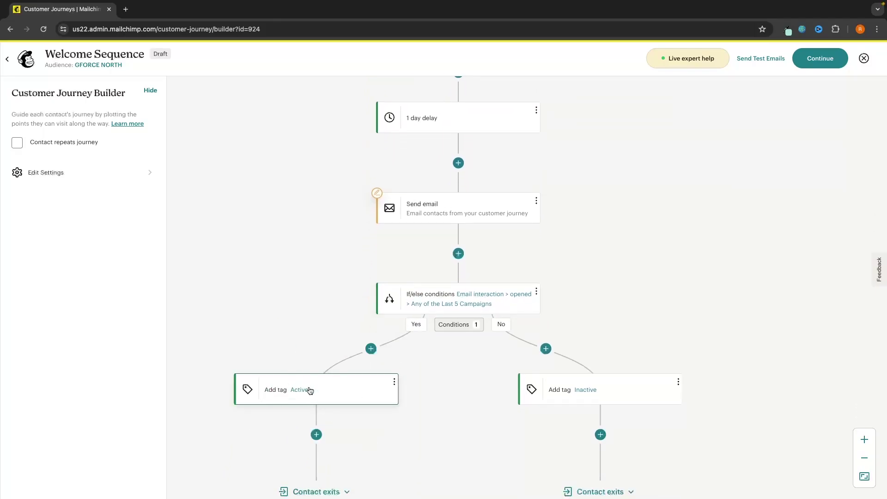
pyautogui.scroll(3, 607, 175)
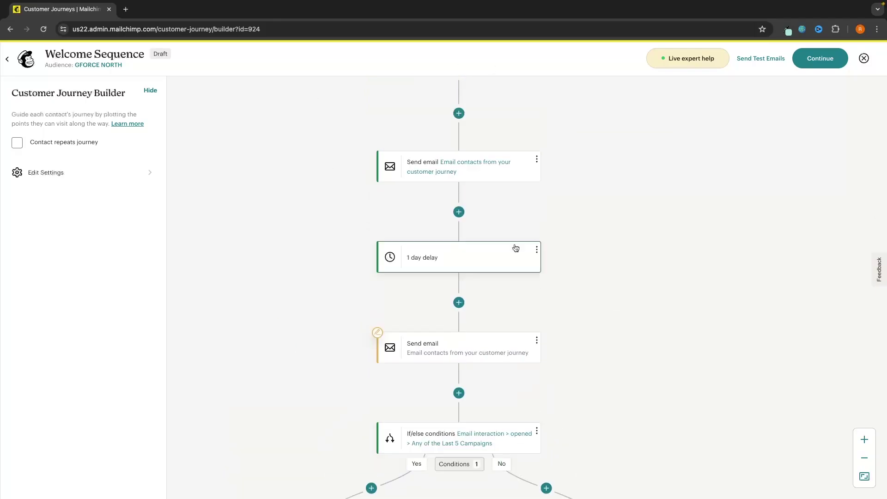
# Return to the Customer Journeys overview and reopen the Active draft to view its tag-based starting point and empty journey point
pyautogui.click(7, 59)
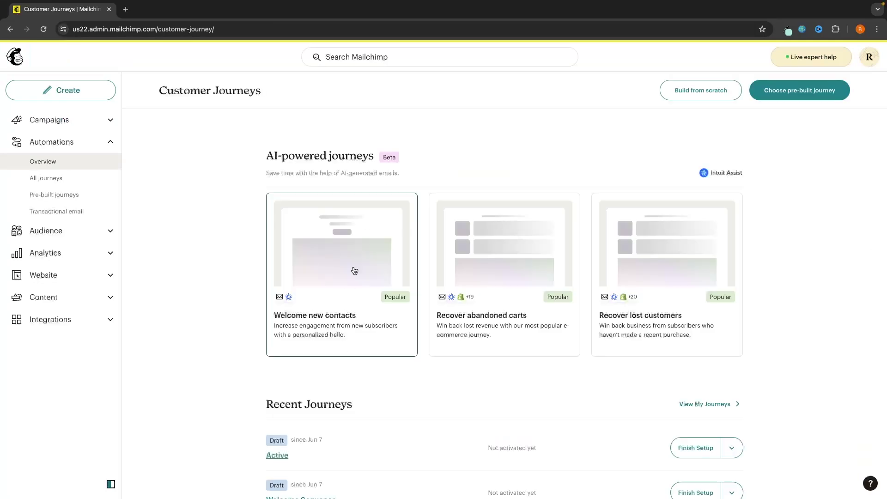
pyautogui.scroll(-2, 278, 405)
pyautogui.click(276, 399)
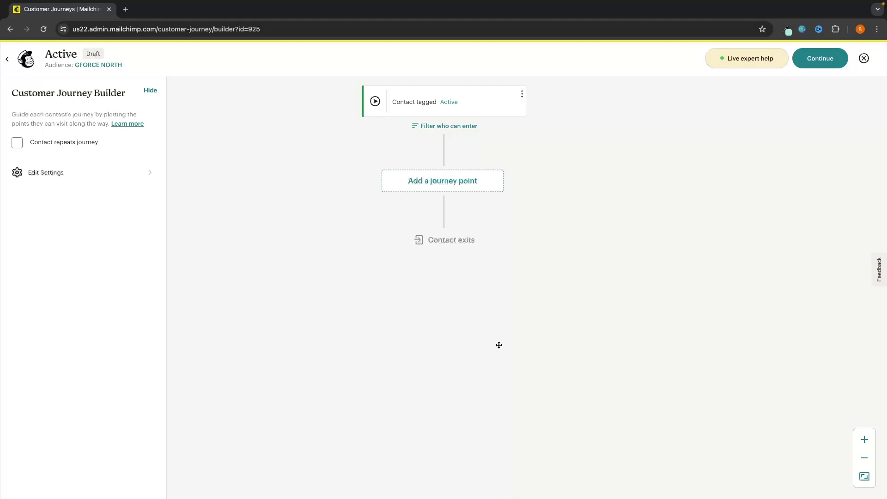
pyautogui.scroll(-5, 499, 344)
pyautogui.scroll(3, 438, 312)
pyautogui.scroll(1, 438, 312)
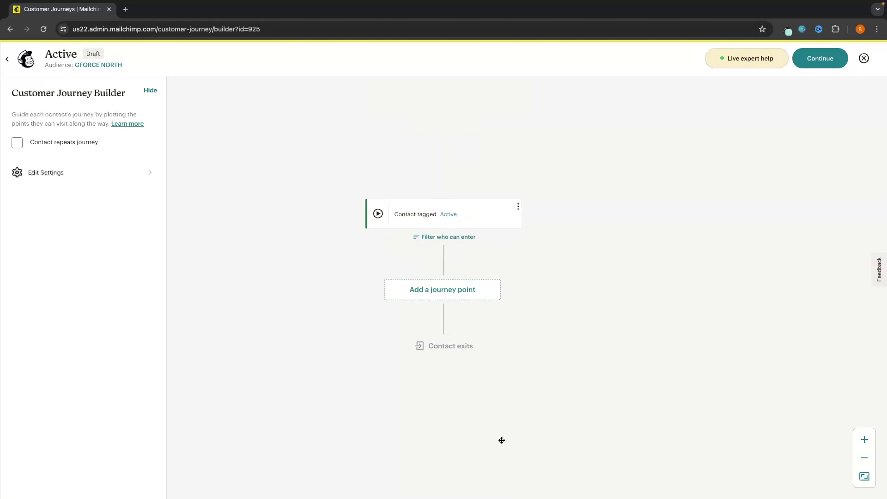